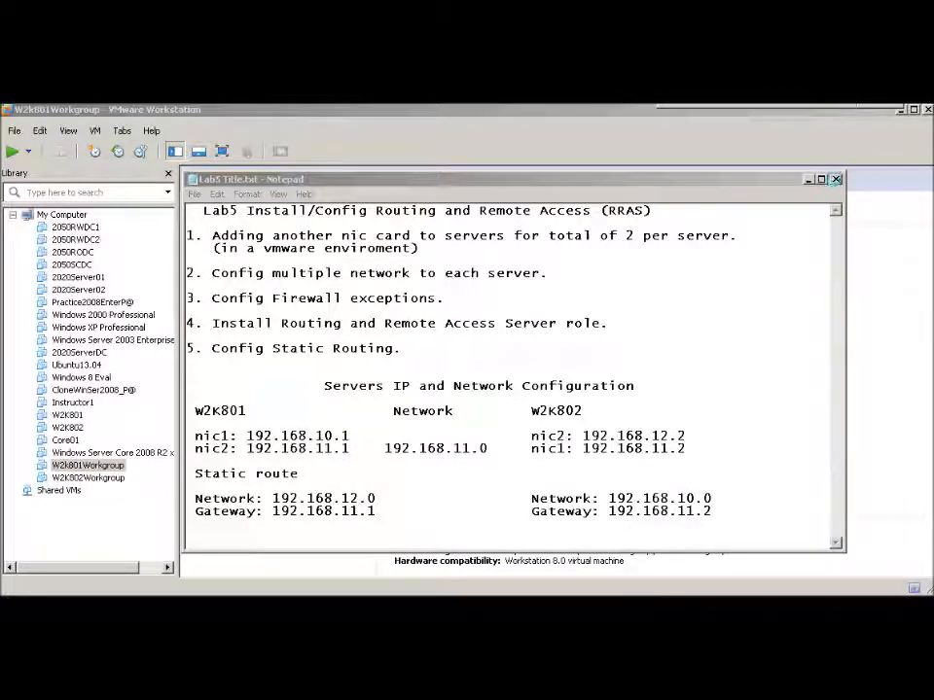
Close the lab notes and preview adding a network adapter in the VM's hardware settings without applying it
left_click(834, 179)
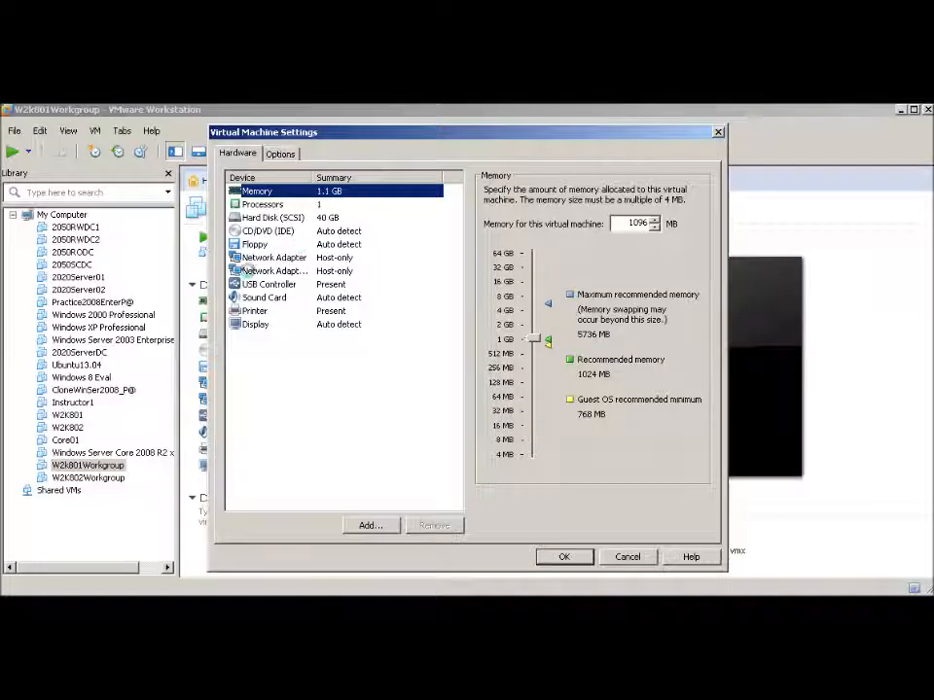
left_click(371, 525)
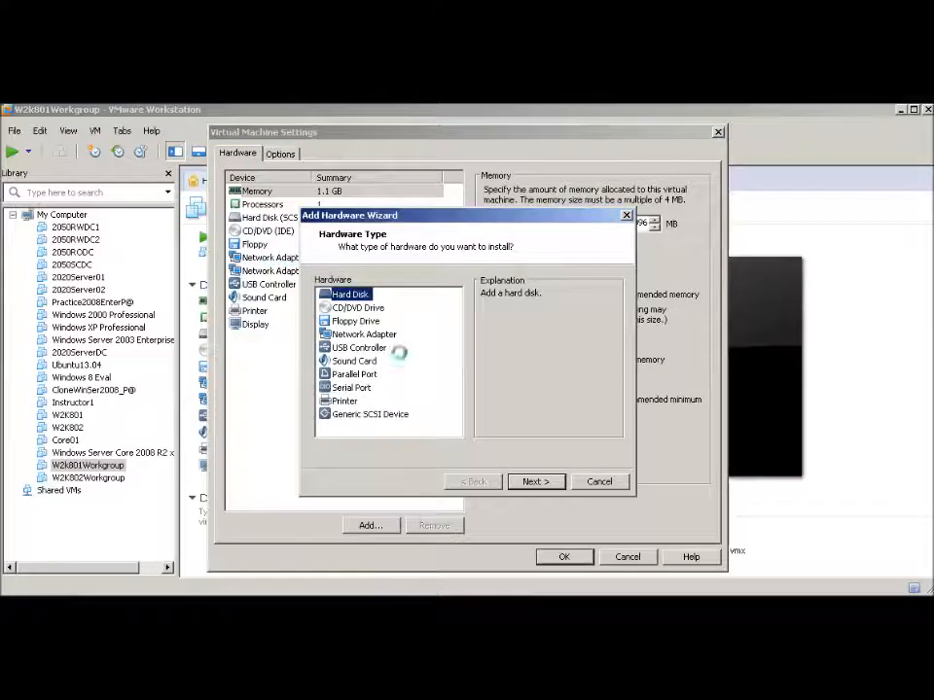
left_click(359, 334)
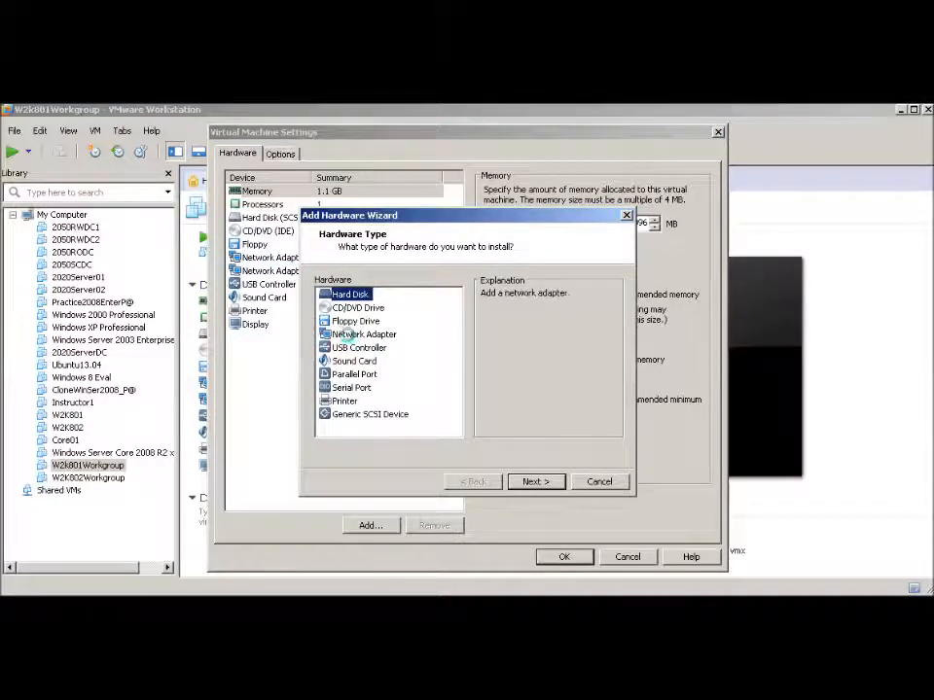
left_click(598, 481)
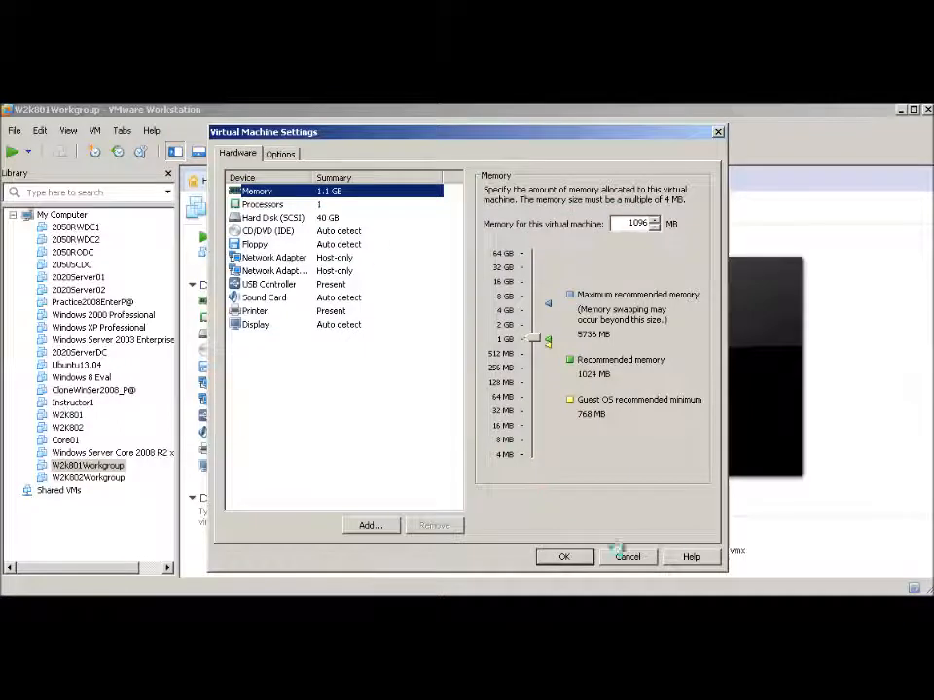
left_click(627, 556)
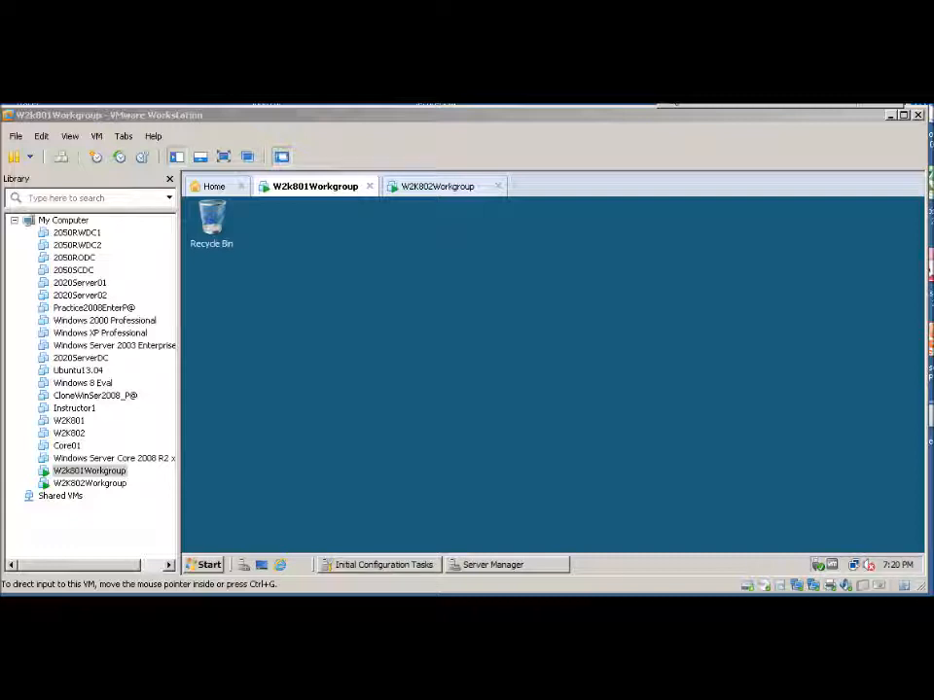
On W2K801, open the network connections and review the IPv4 address settings of Local Area Connection
left_click(506, 567)
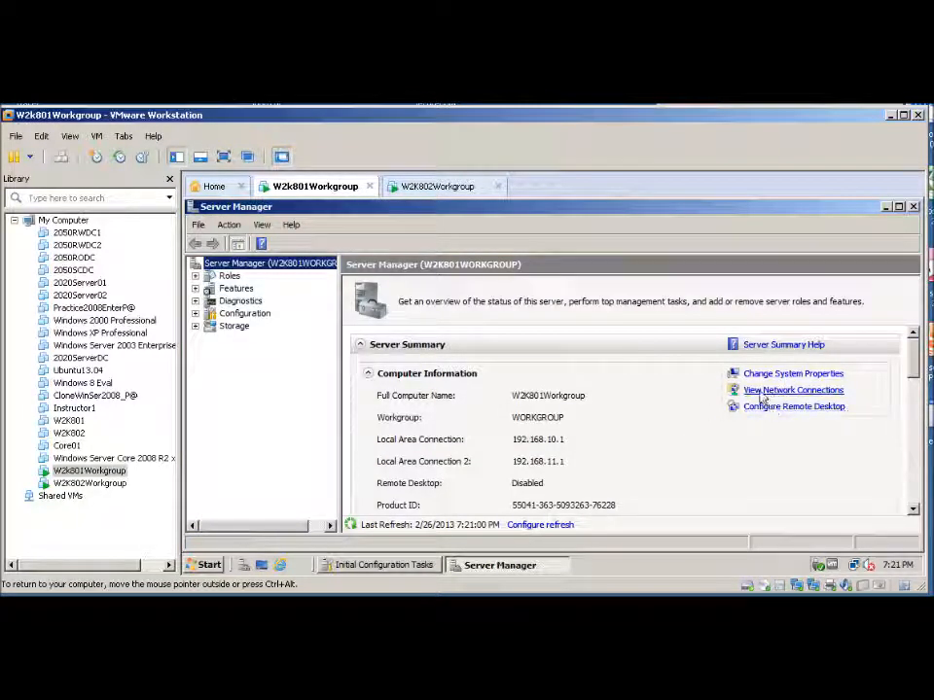
left_click(762, 391)
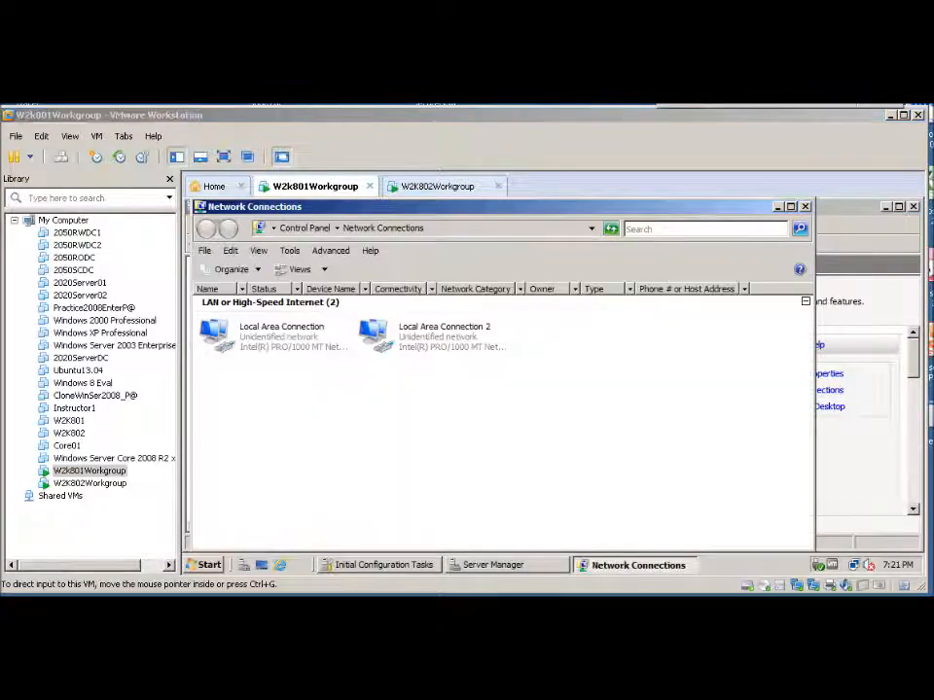
left_click(238, 338)
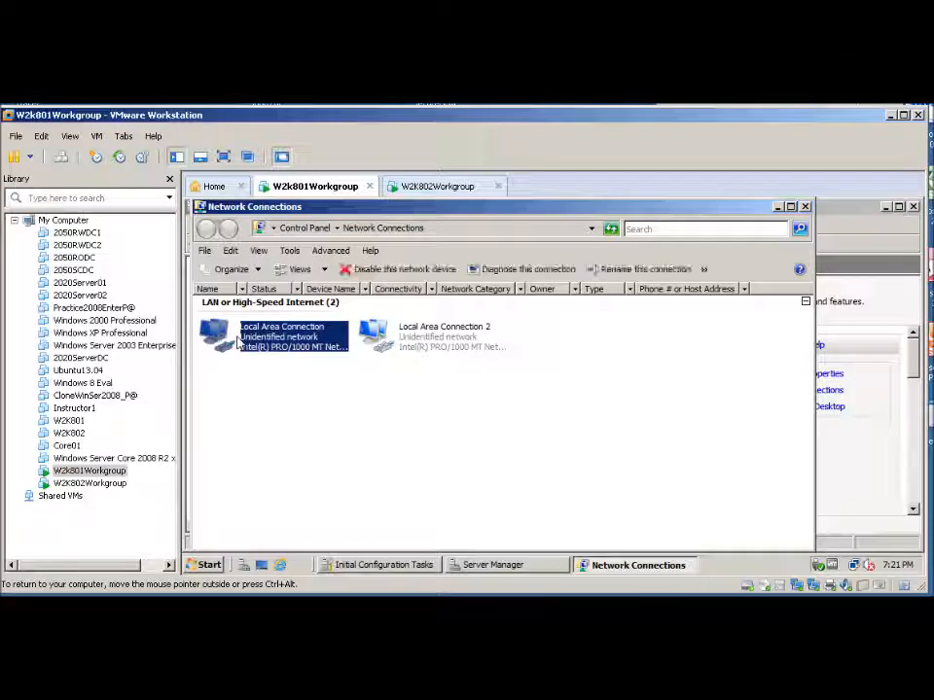
right_click(239, 339)
left_click(268, 459)
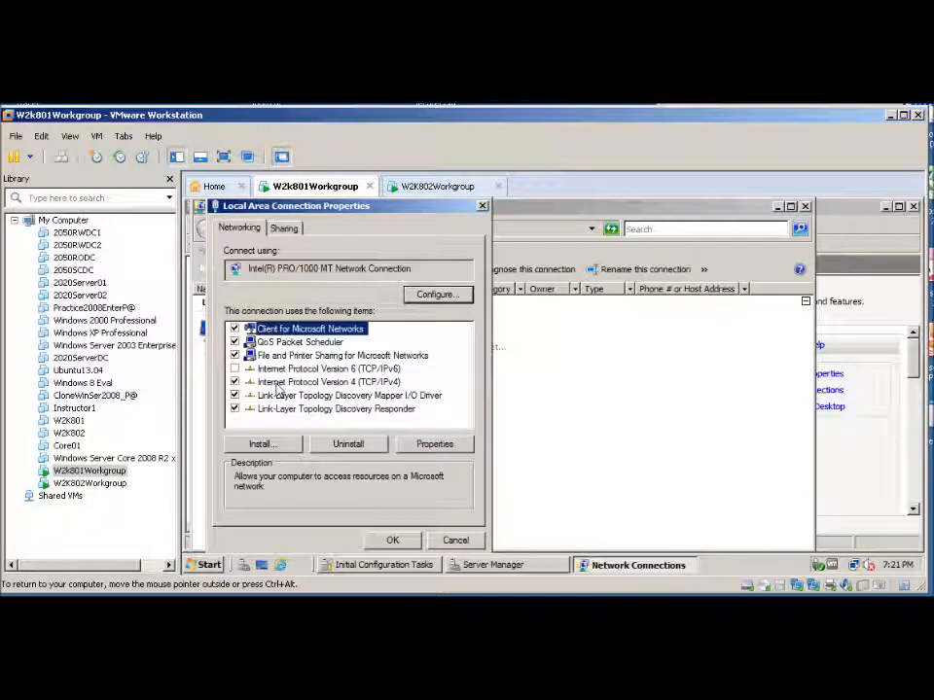
left_click(300, 382)
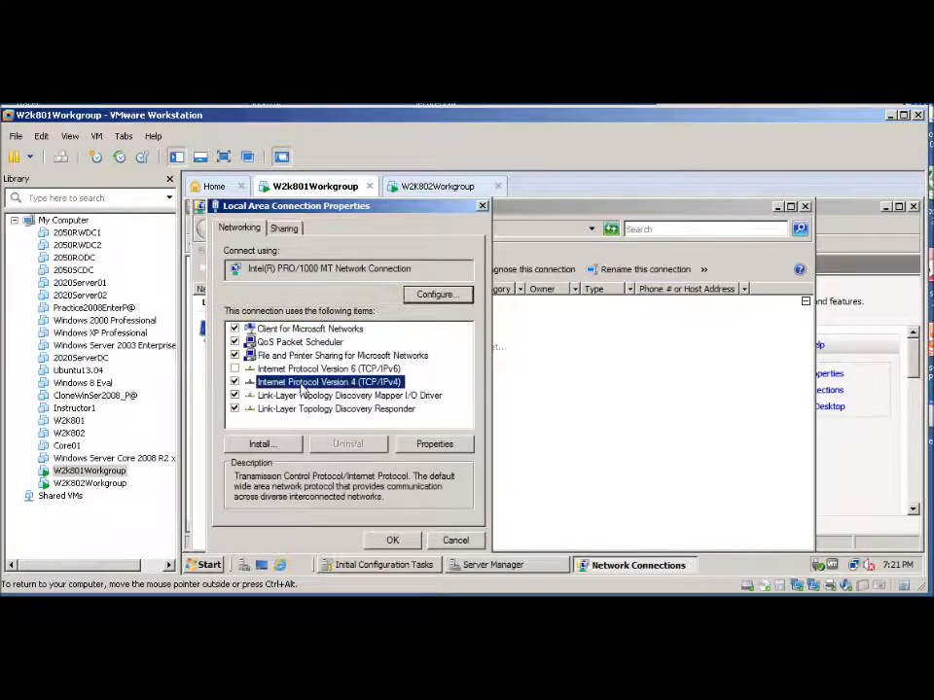
left_click(434, 444)
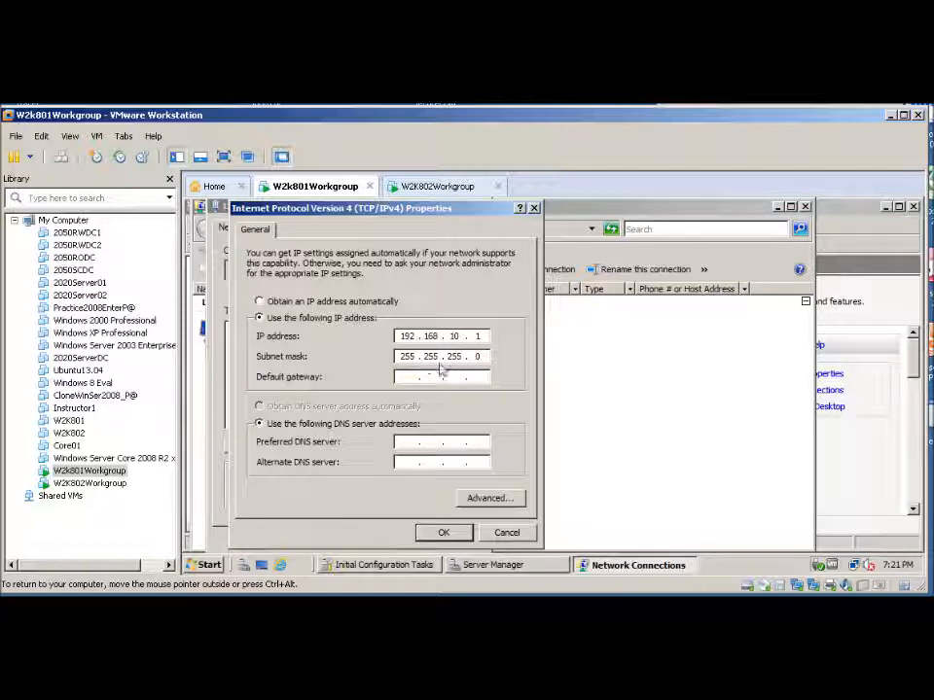
left_click(445, 534)
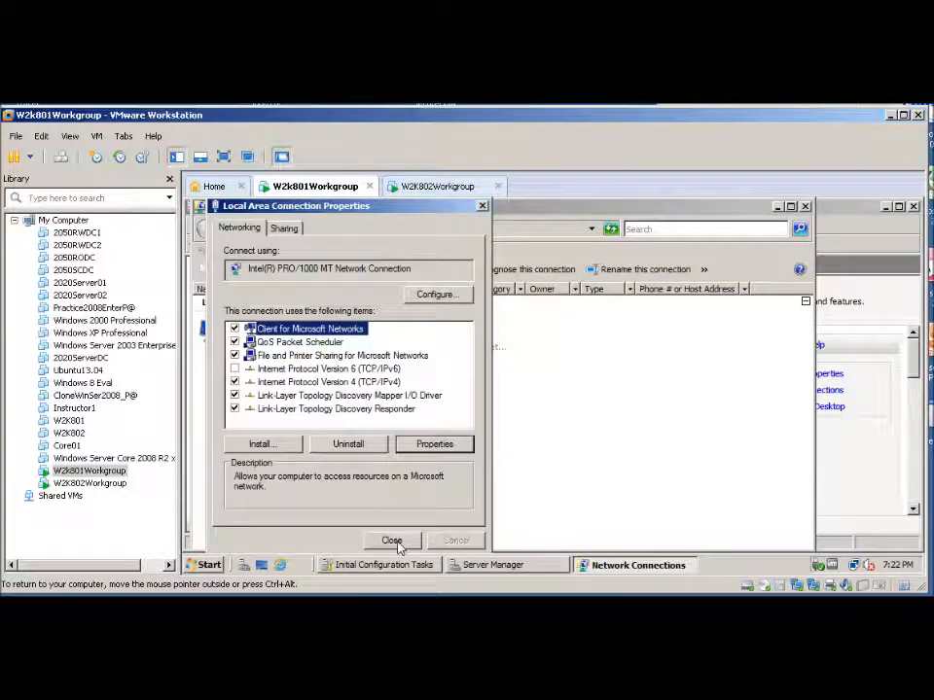
left_click(389, 539)
Review the IPv4 address settings of Local Area Connection 2 on W2K801 and close the network connections
left_click(407, 336)
right_click(407, 339)
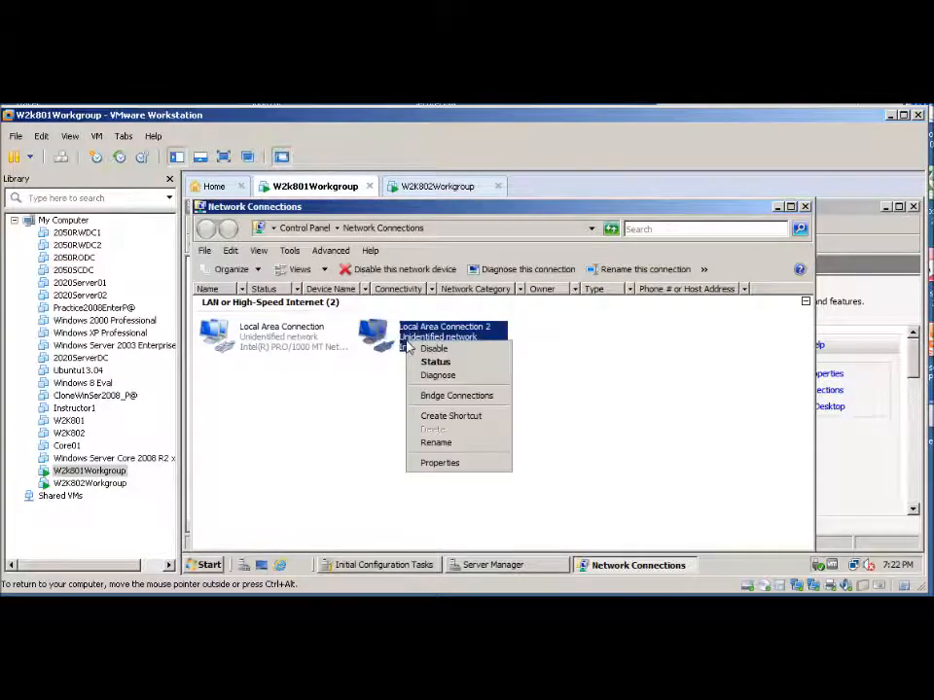
left_click(439, 463)
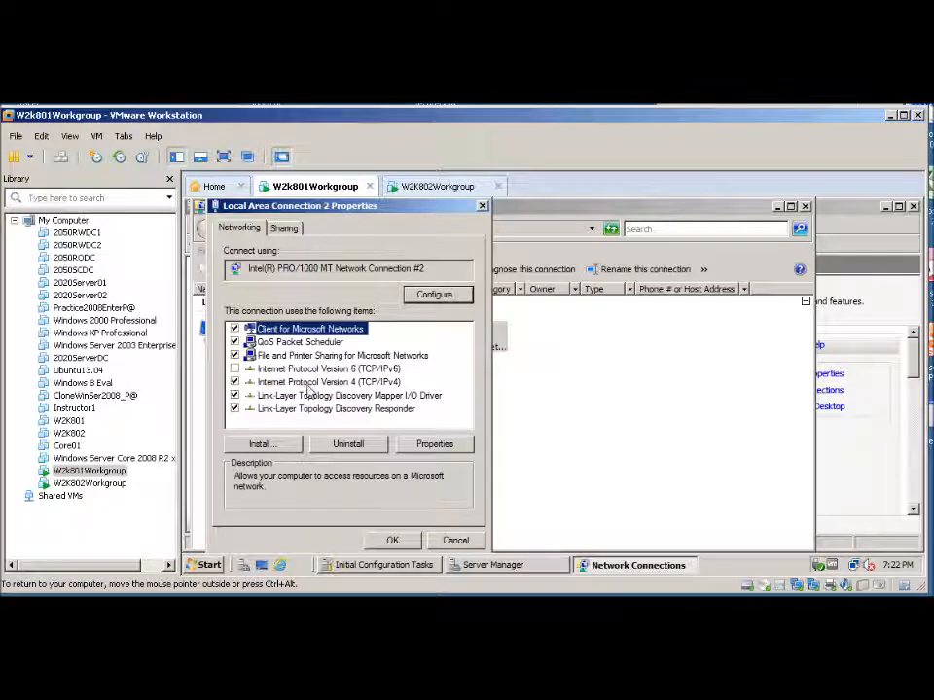
left_click(312, 382)
left_click(433, 443)
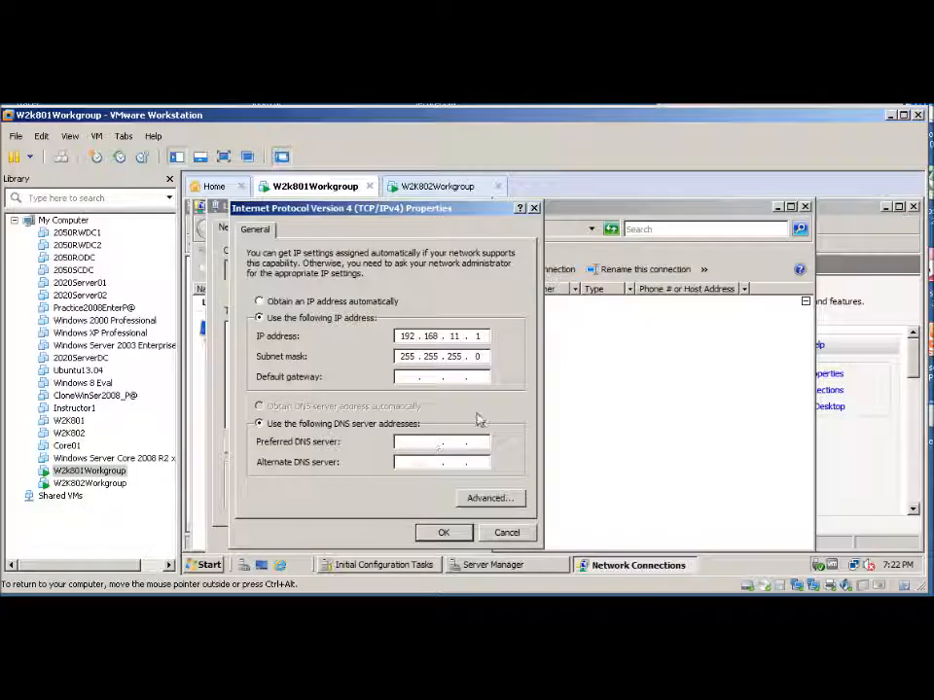
left_click(444, 533)
left_click(391, 541)
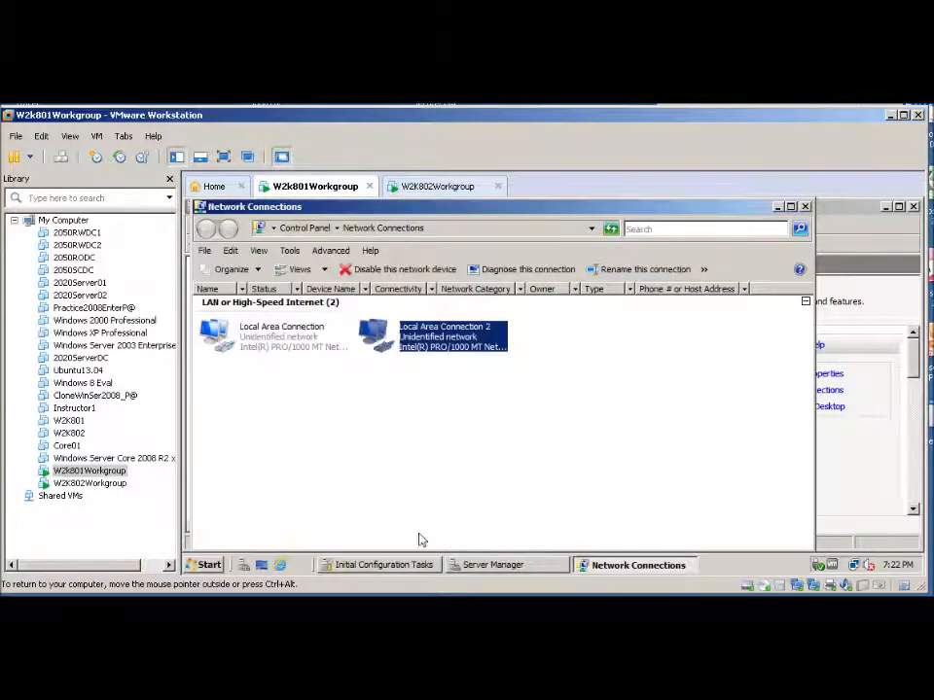
left_click(805, 207)
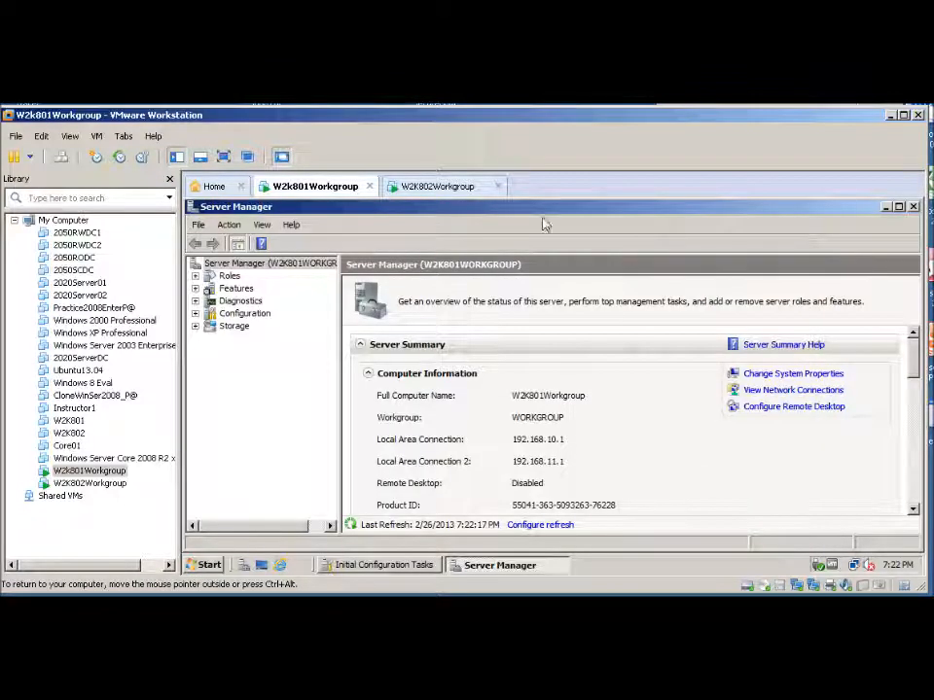
Switch to W2K802, open its network connections and review Local Area Connection's IPv4 address settings
left_click(436, 186)
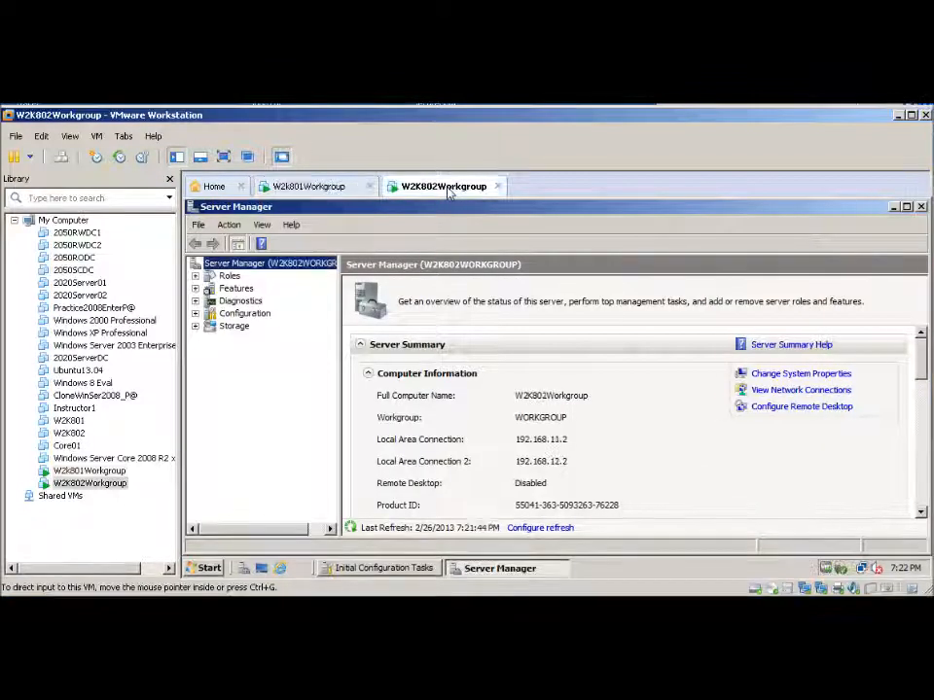
left_click(768, 392)
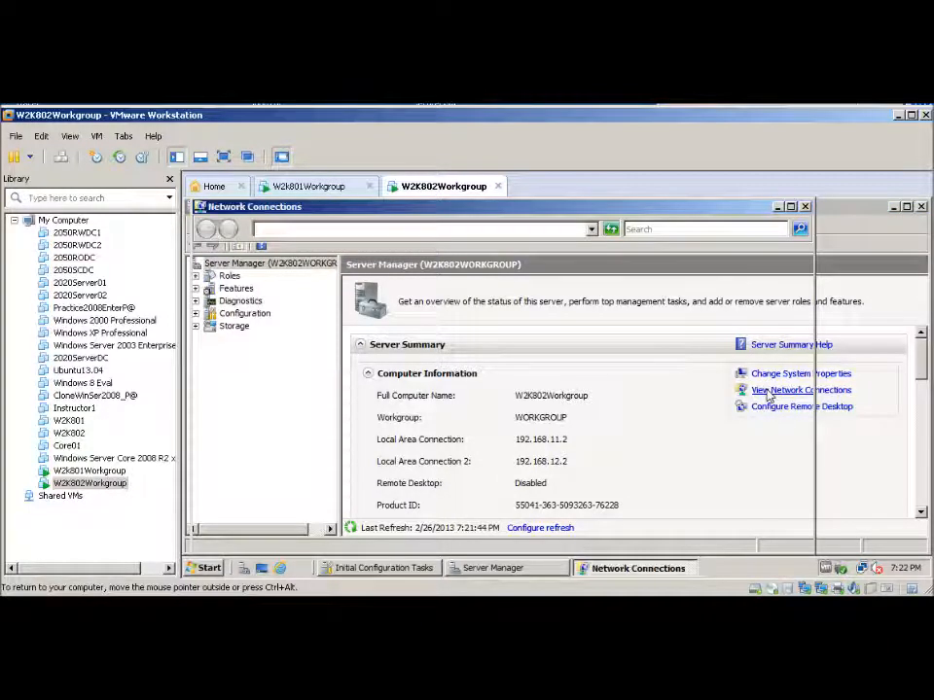
left_click(256, 348)
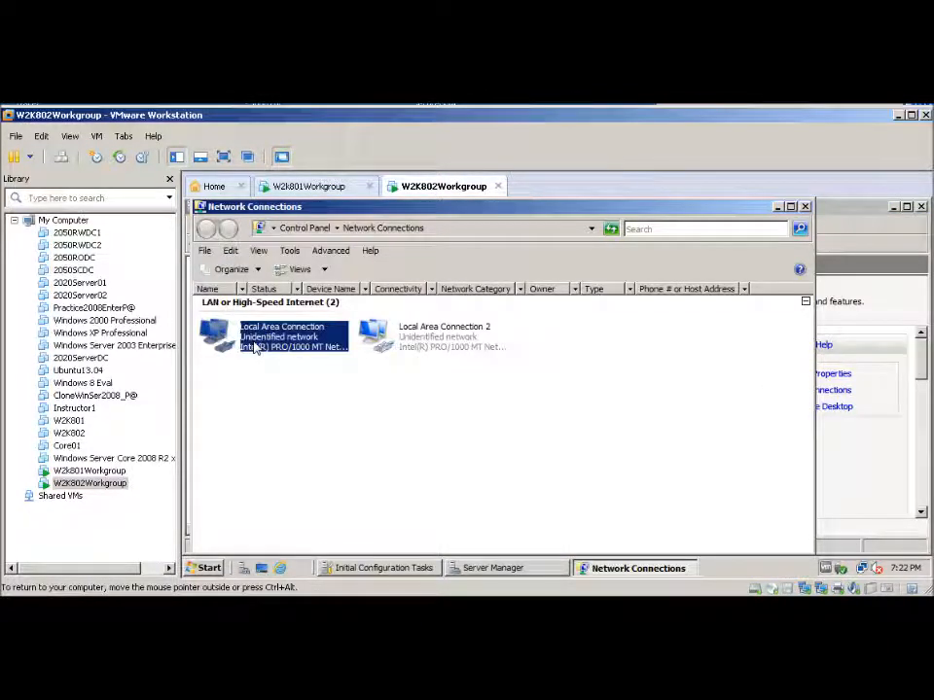
right_click(257, 348)
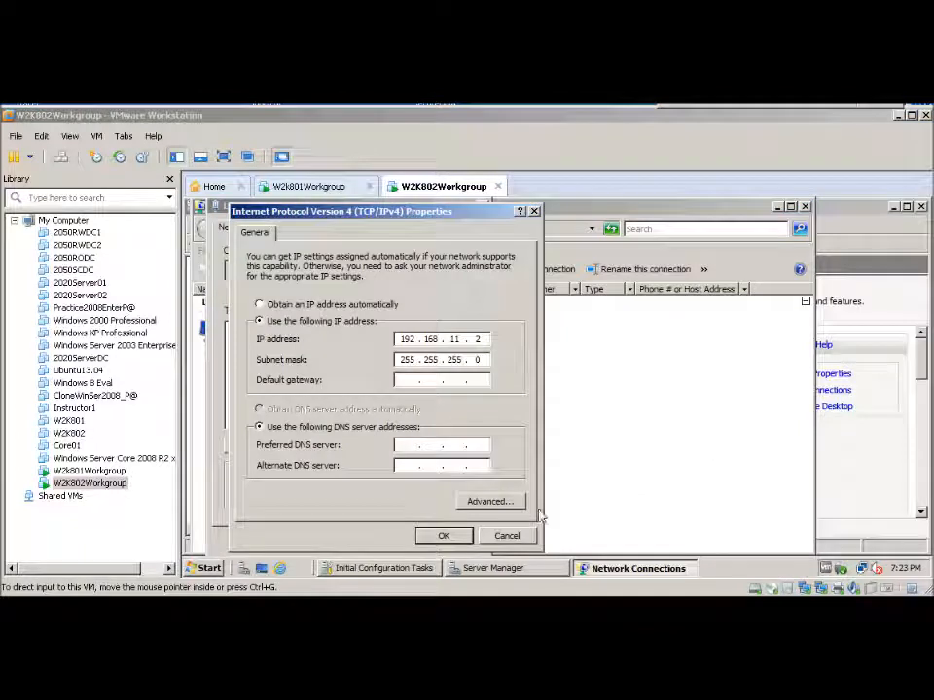
left_click(444, 538)
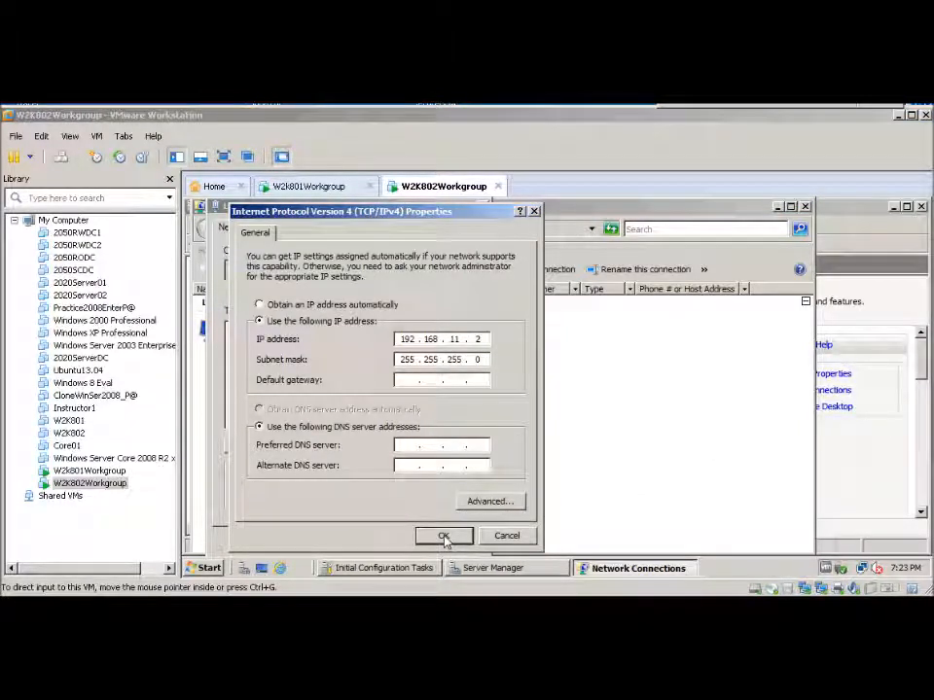
left_click(444, 538)
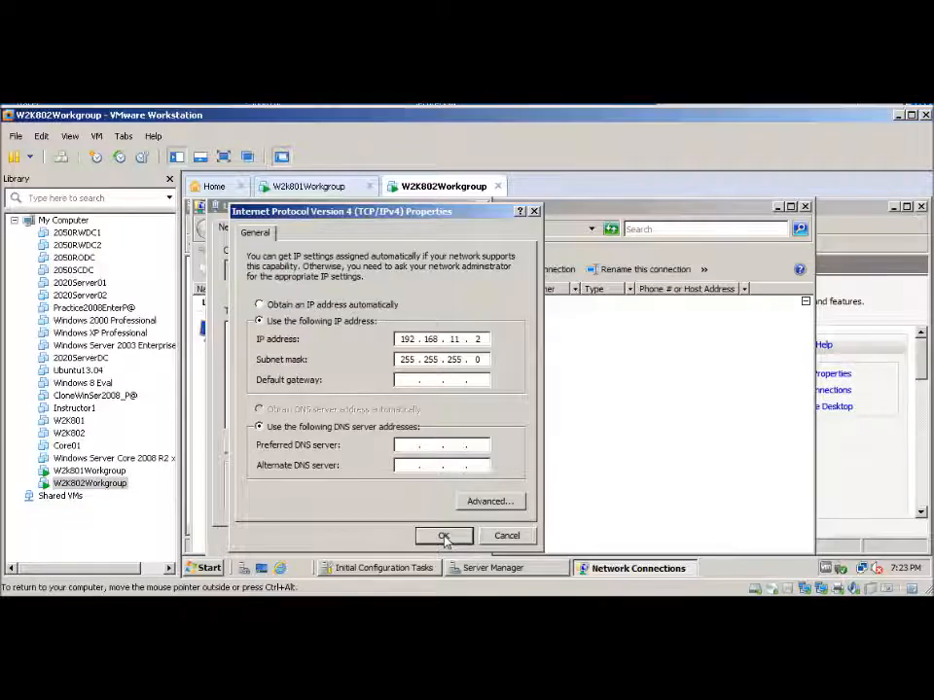
left_click(392, 541)
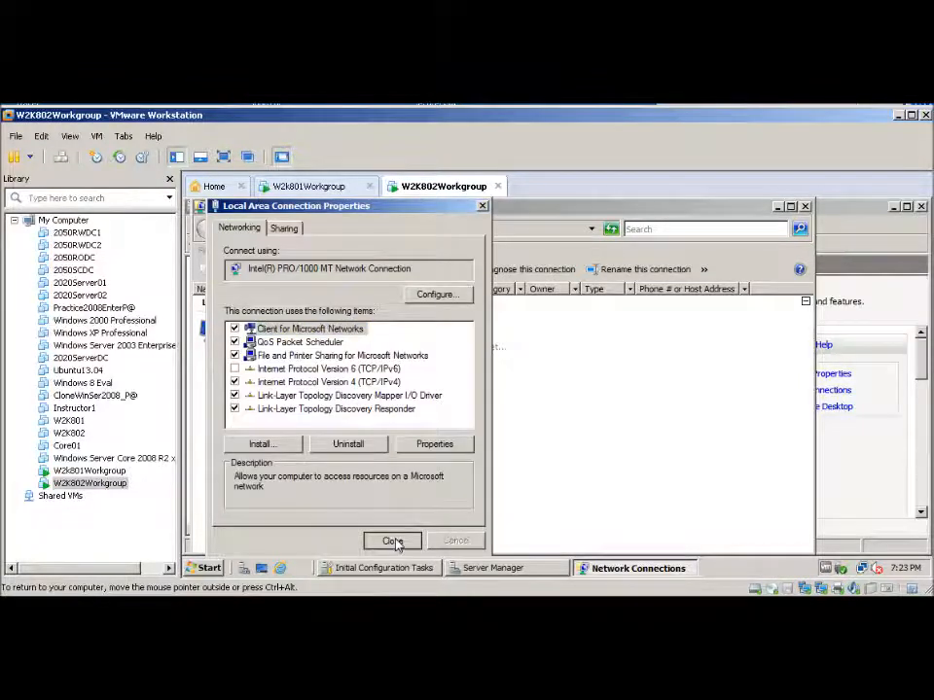
Review the IPv4 address settings of Local Area Connection 2 on W2K802 and close the network connections
right_click(431, 342)
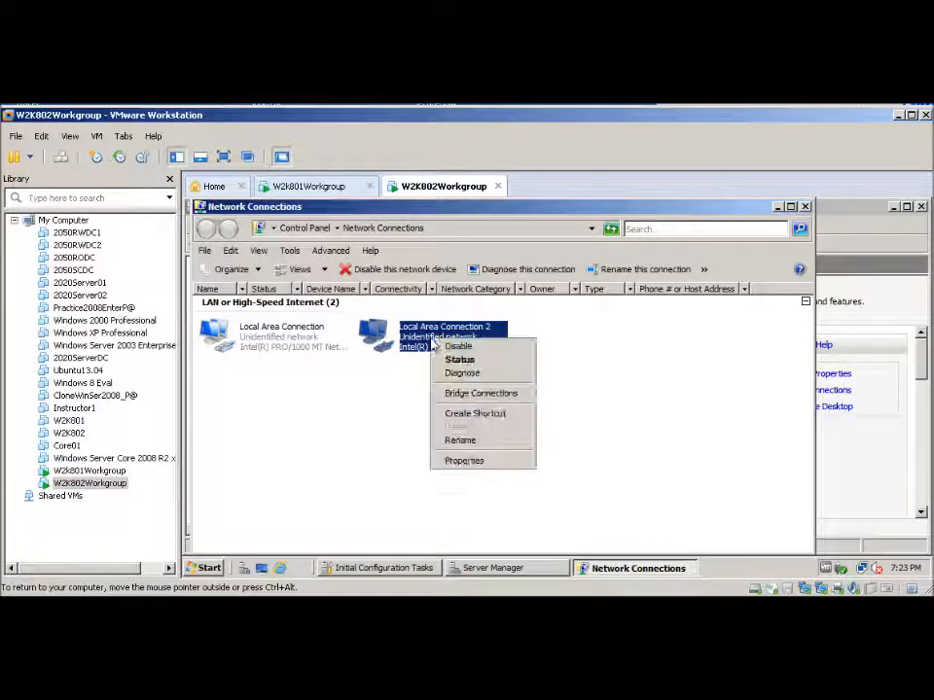
left_click(461, 462)
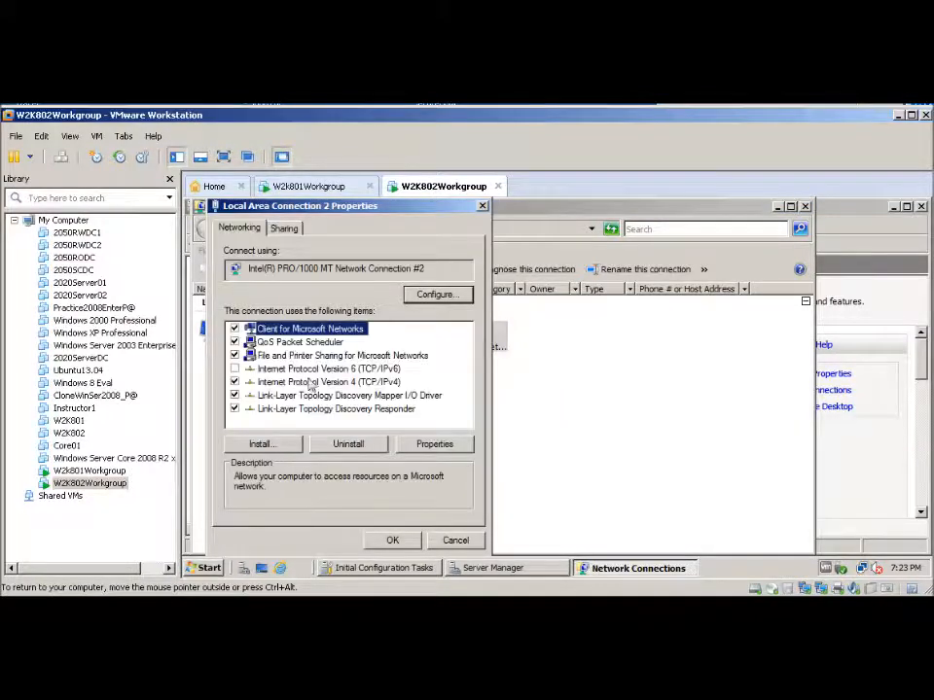
left_click(311, 381)
left_click(433, 443)
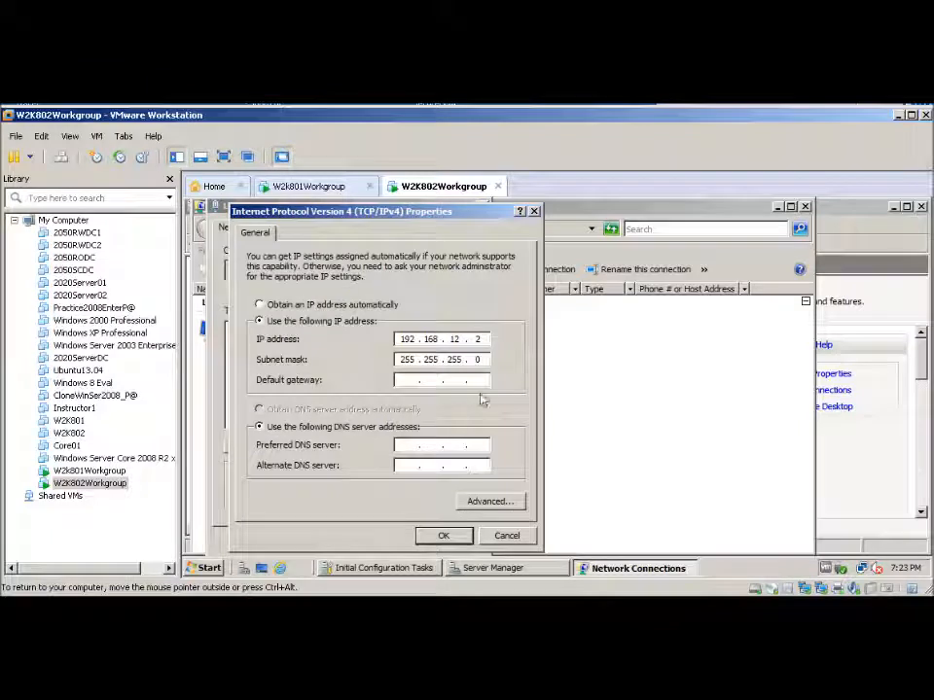
left_click(443, 536)
left_click(392, 540)
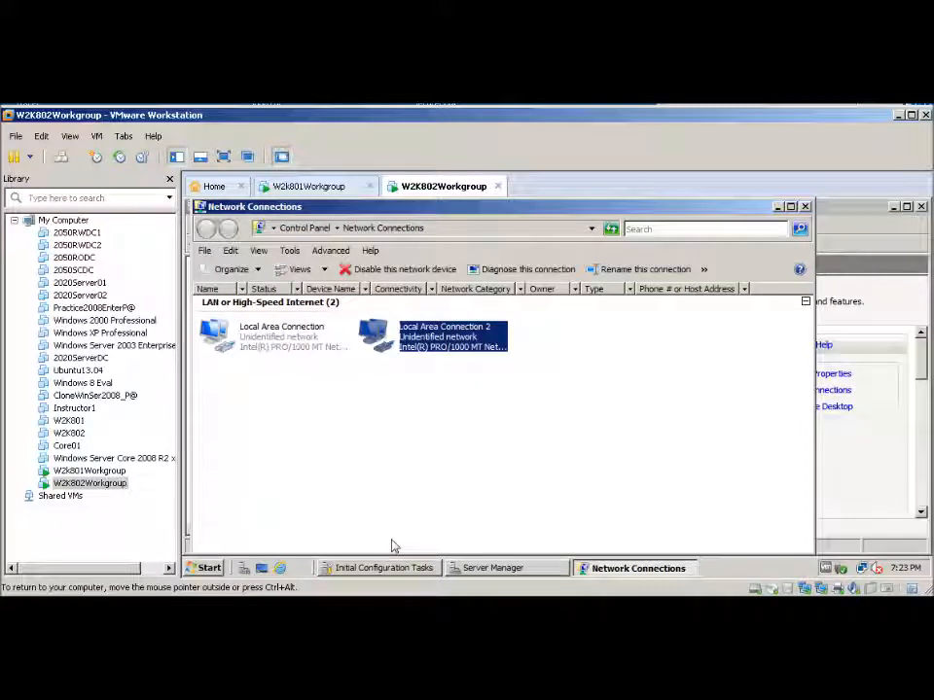
left_click(805, 208)
Switch to W2K801 and open Windows Firewall with Advanced Security at its inbound rules
left_click(294, 187)
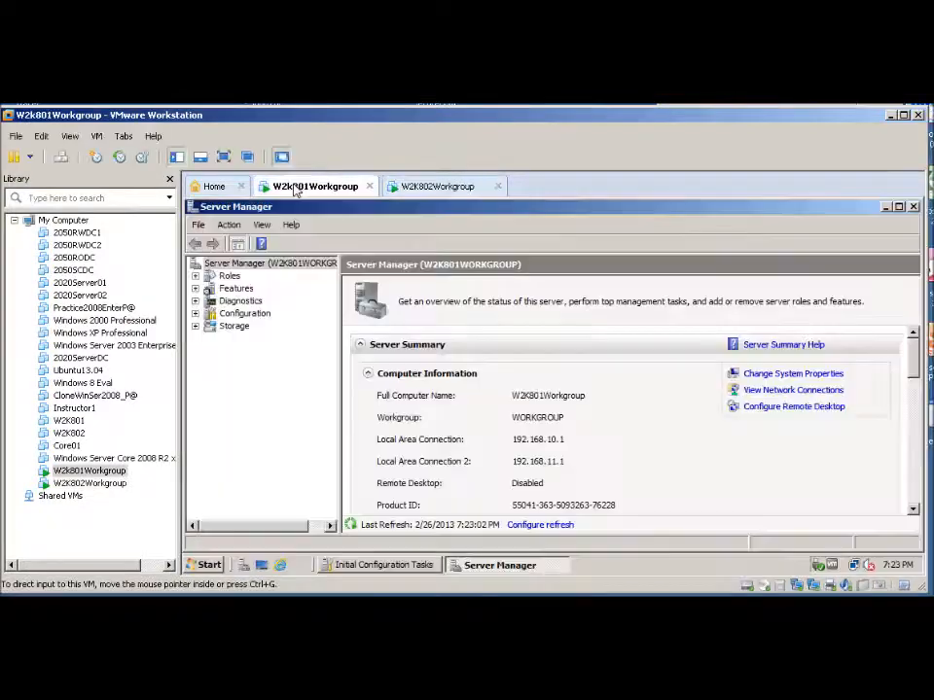
left_click(208, 565)
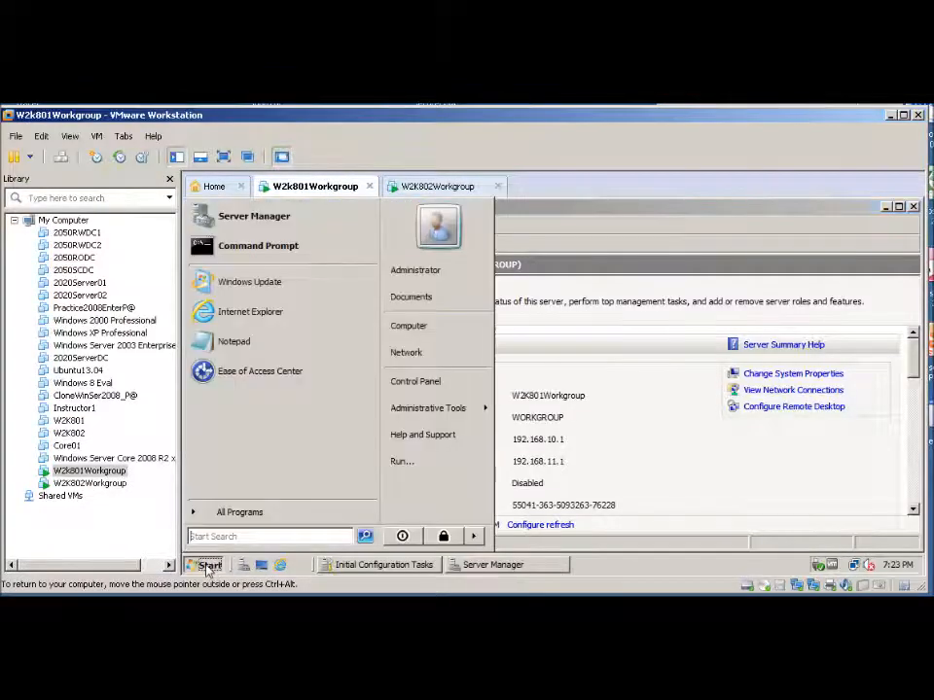
mouse_move(421, 414)
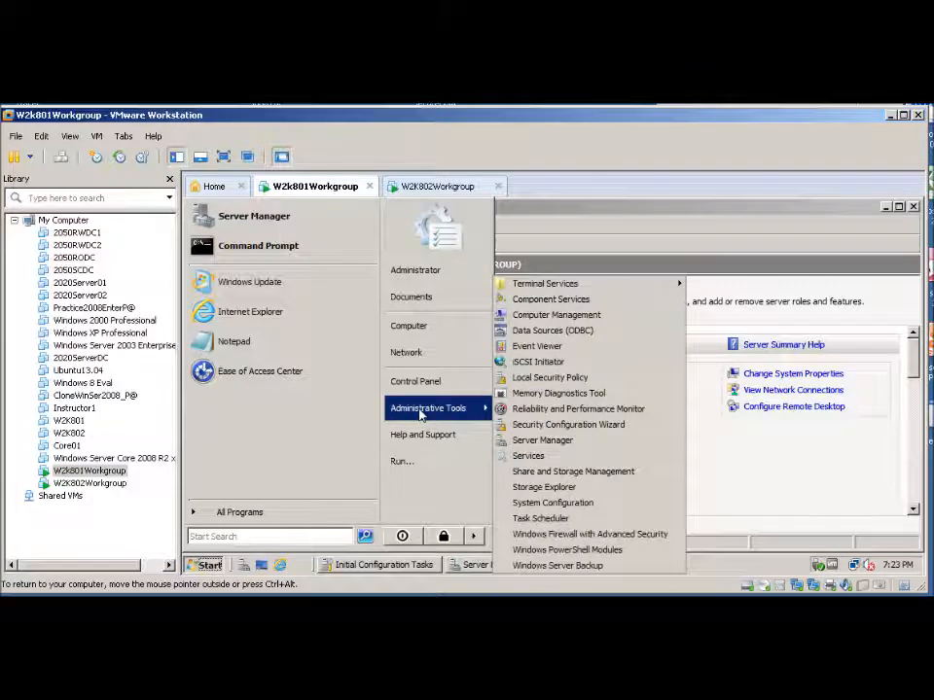
left_click(536, 537)
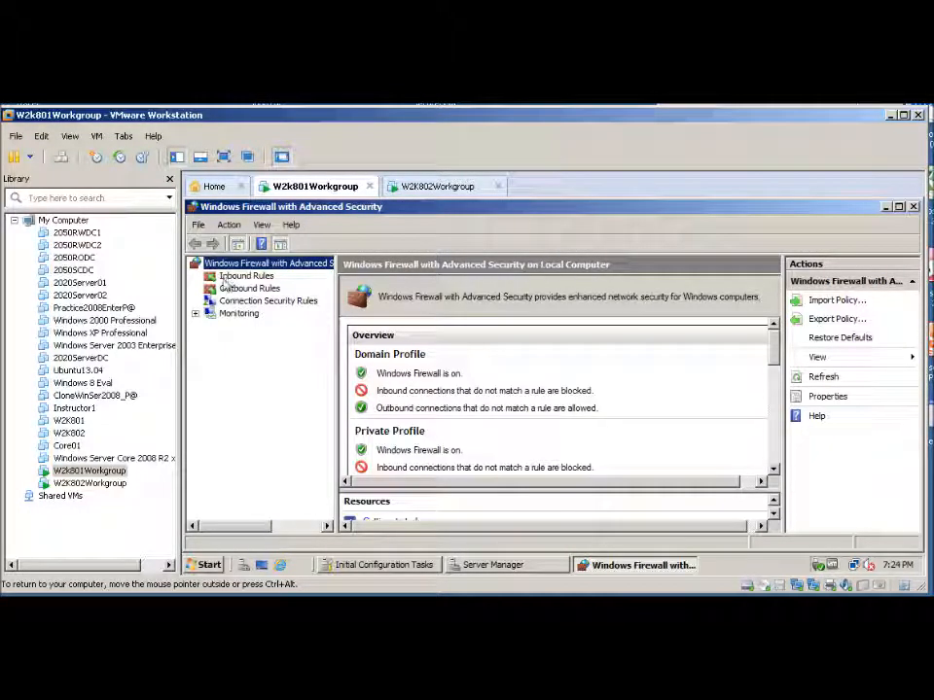
left_click(238, 276)
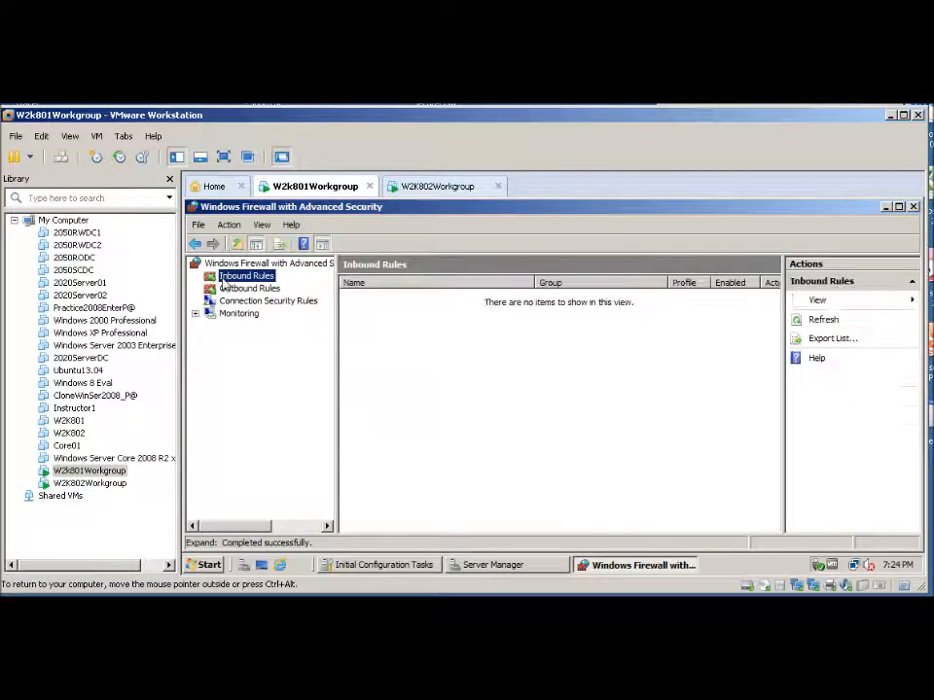
right_click(223, 280)
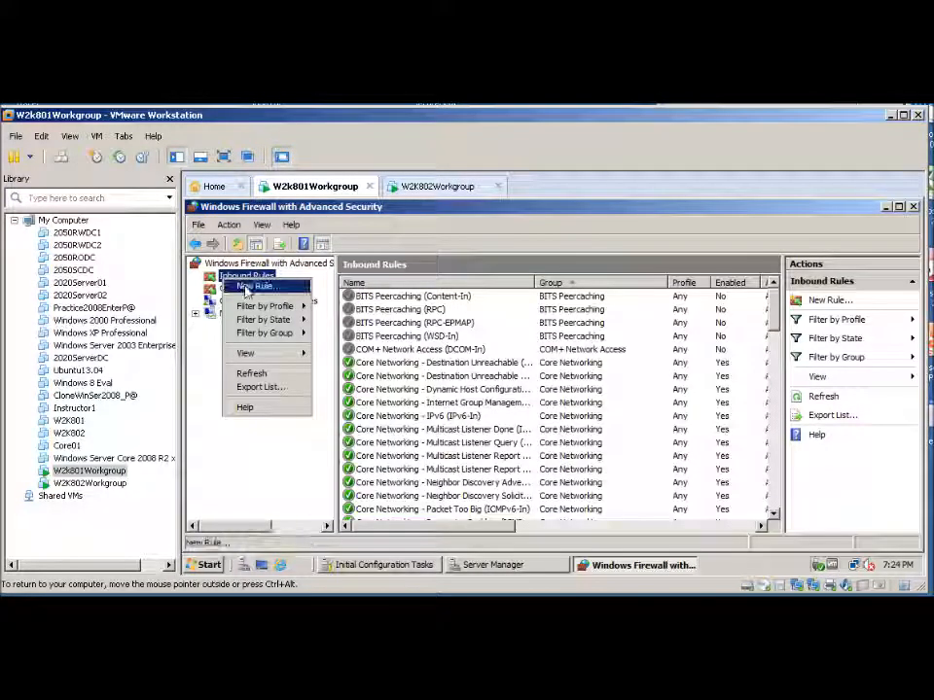
left_click(249, 287)
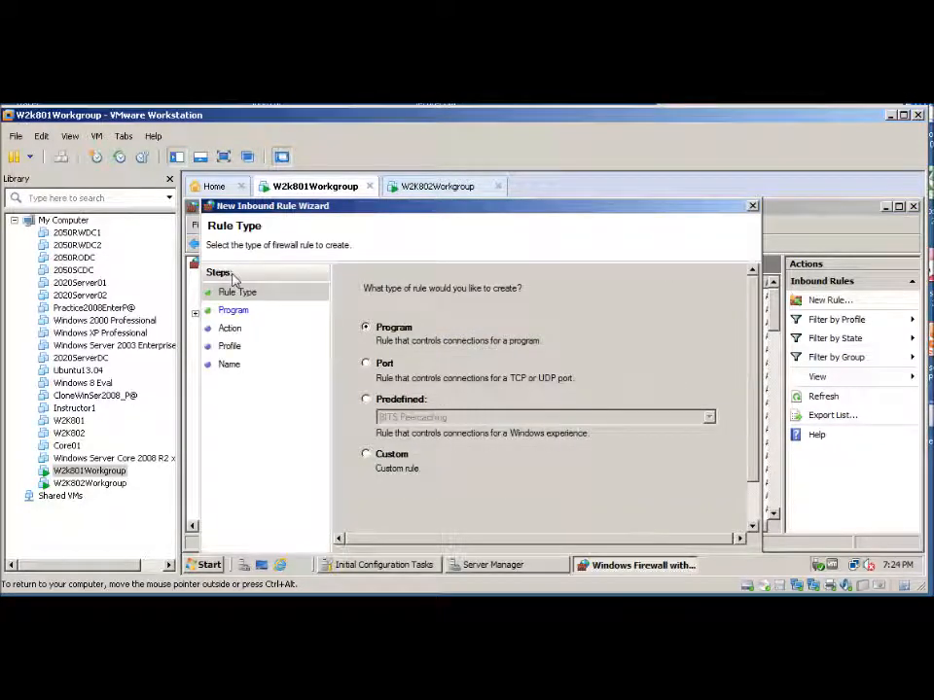
left_click(368, 457)
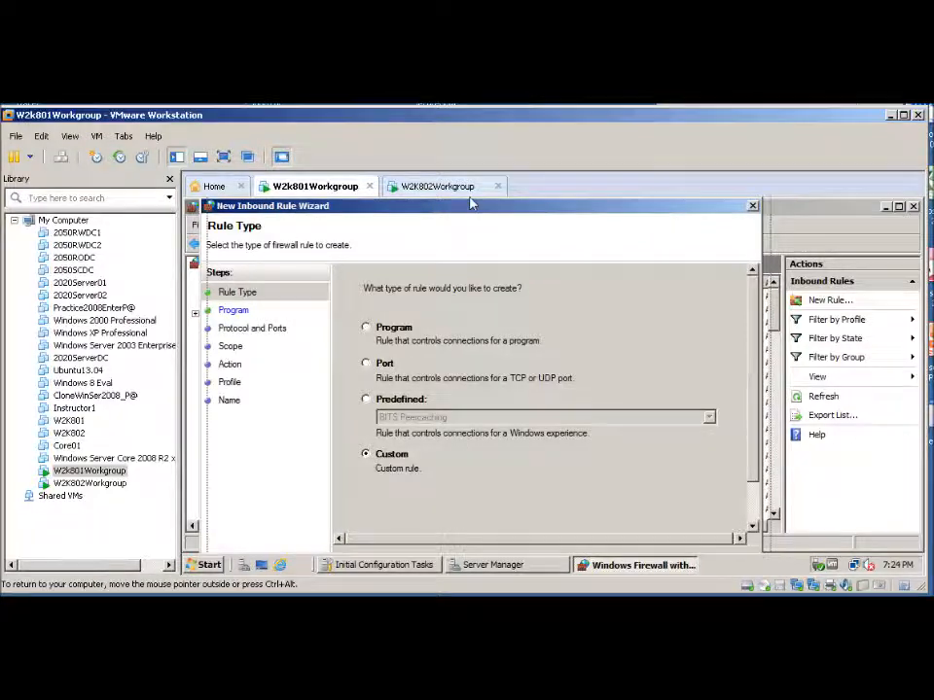
left_click_drag(468, 202, 477, 197)
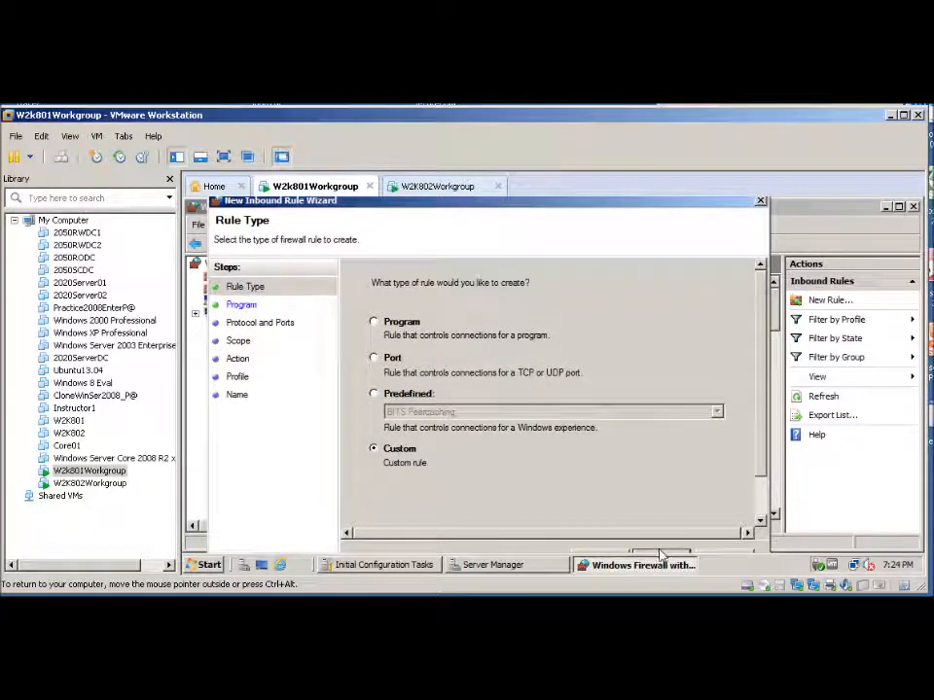
key("Return")
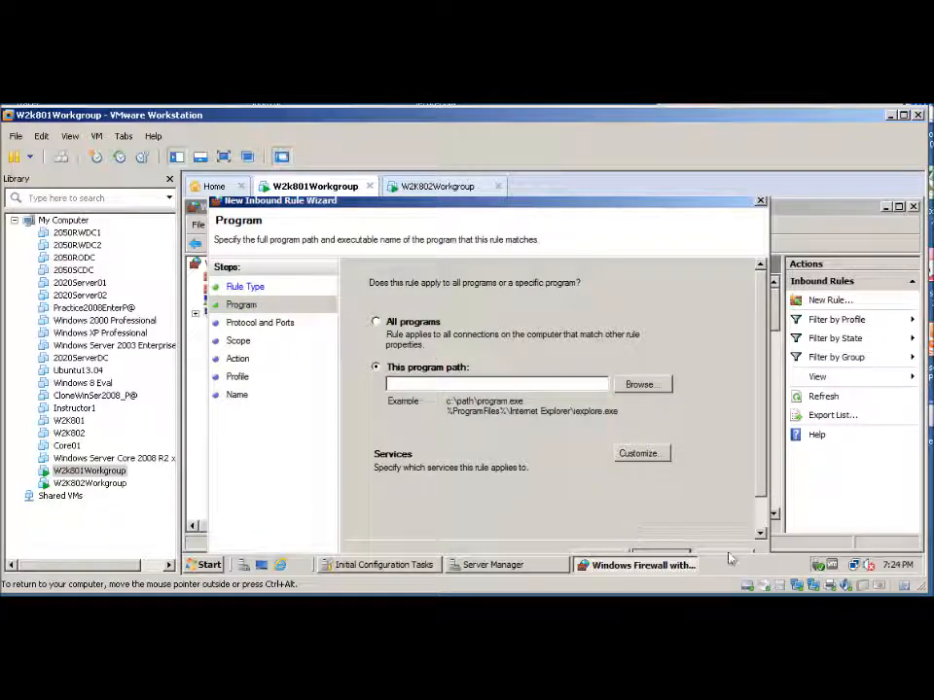
left_click(652, 554)
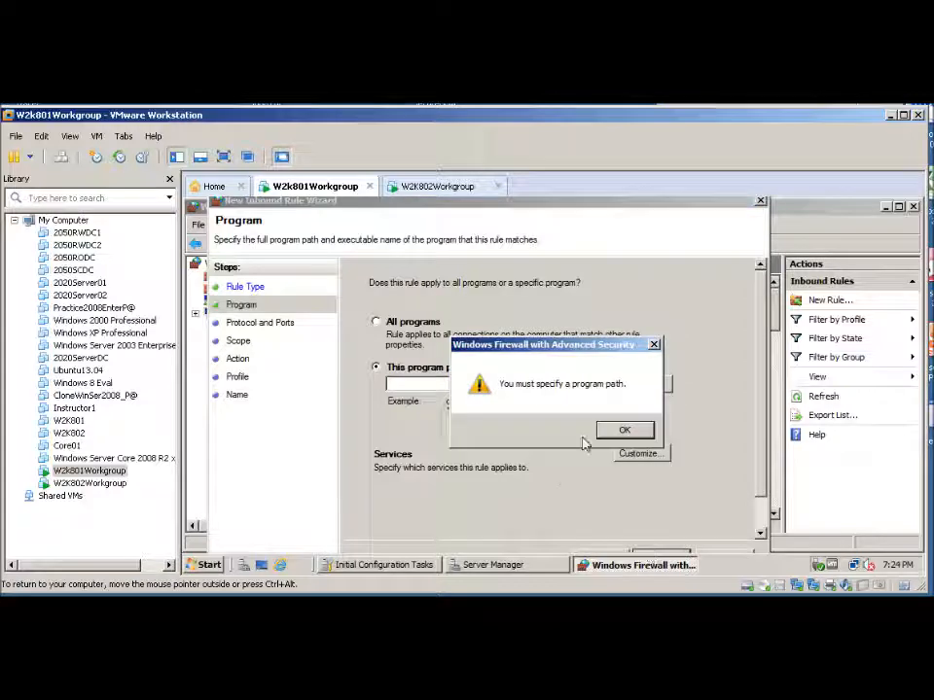
left_click(621, 431)
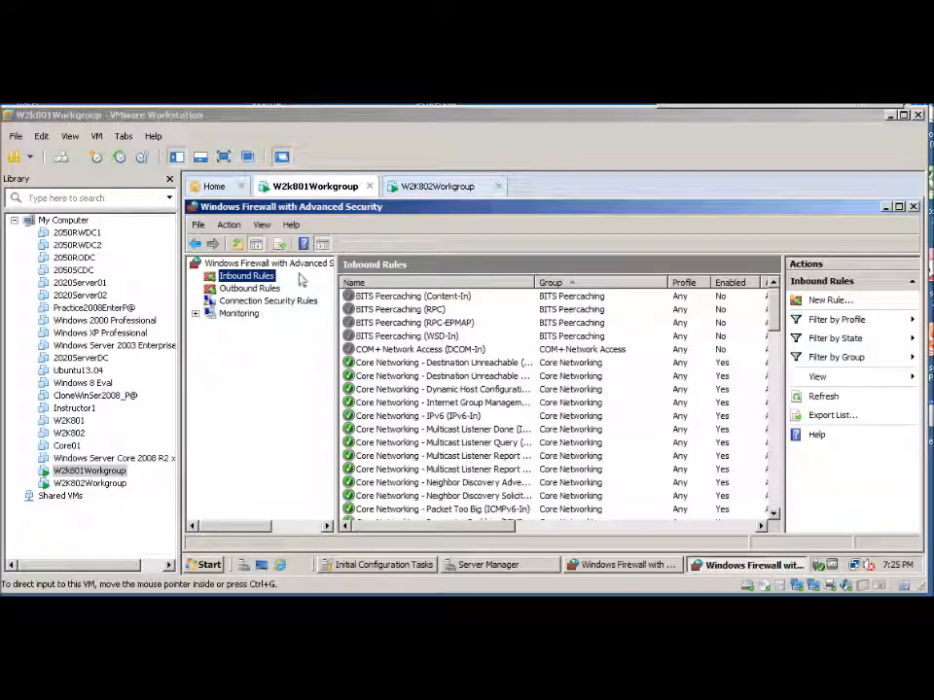
Start a new custom inbound rule on W2K801 that applies to all programs
left_click(227, 279)
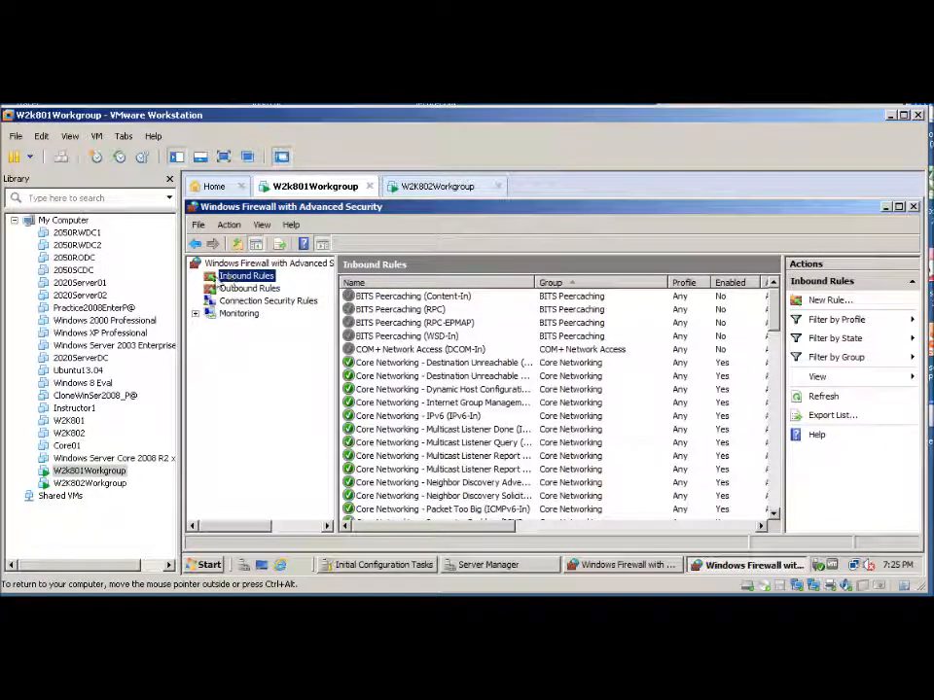
right_click(218, 277)
left_click(258, 288)
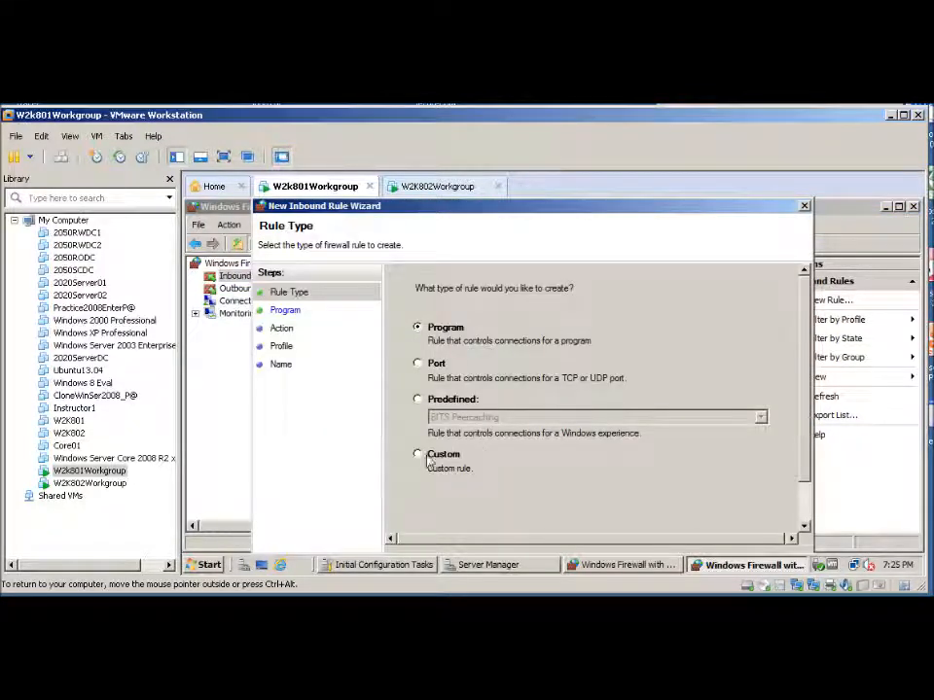
left_click_drag(467, 212, 480, 200)
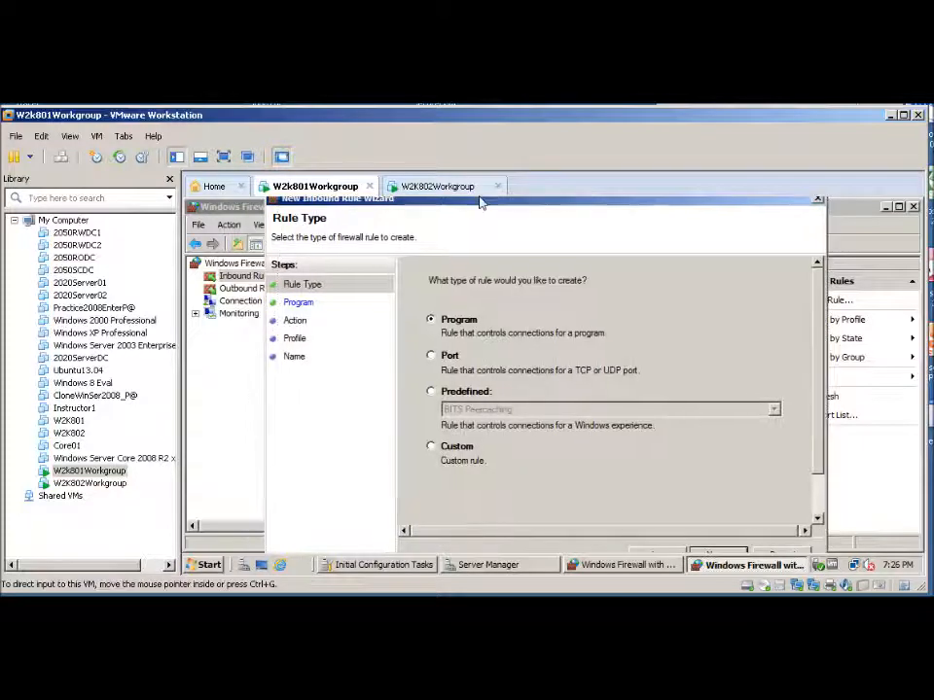
left_click(431, 448)
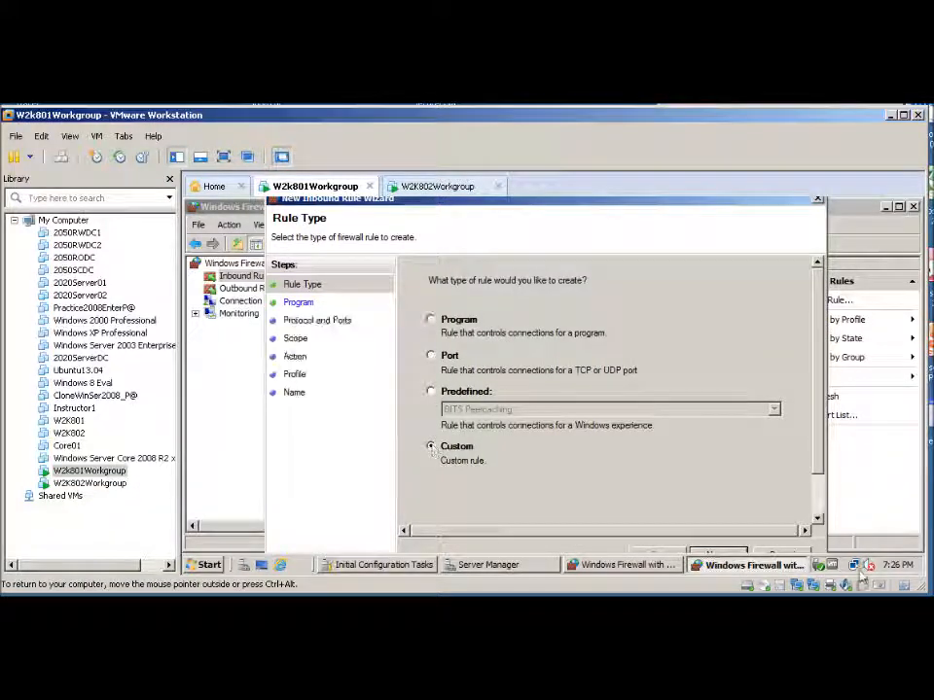
left_click(720, 553)
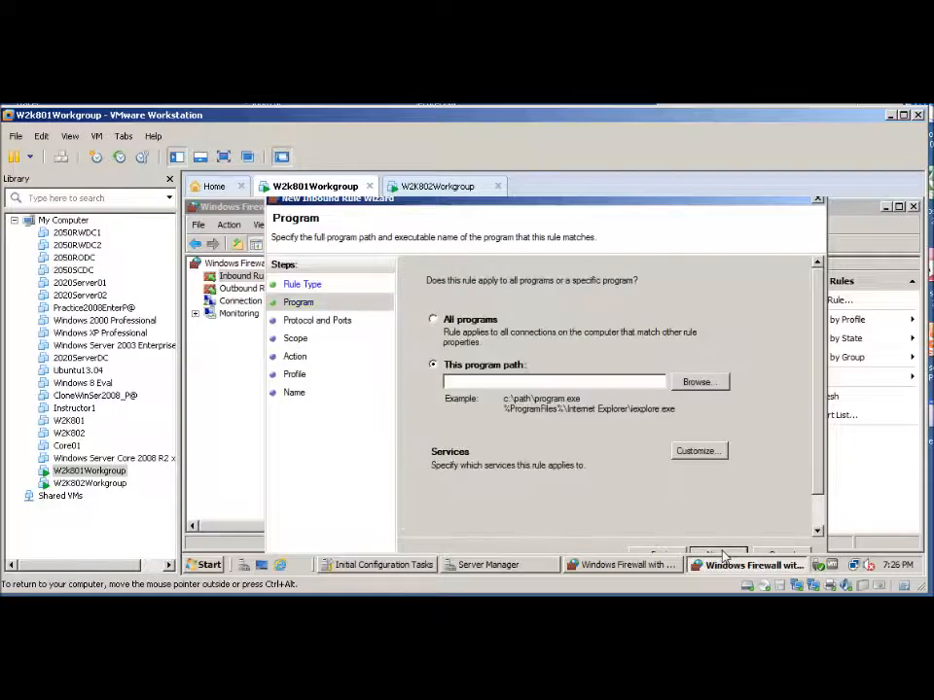
left_click(434, 320)
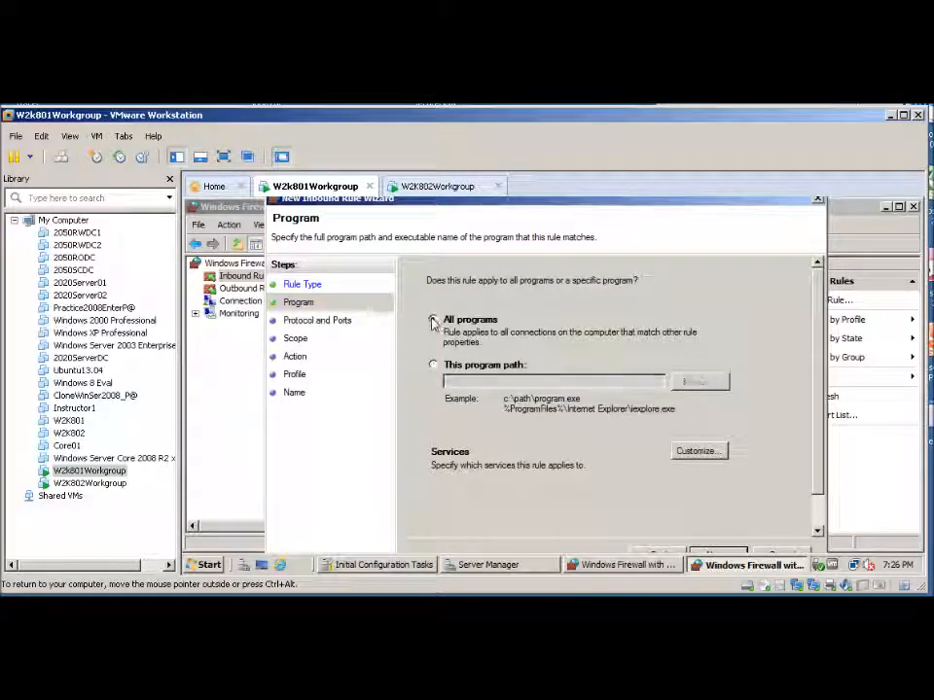
left_click(715, 553)
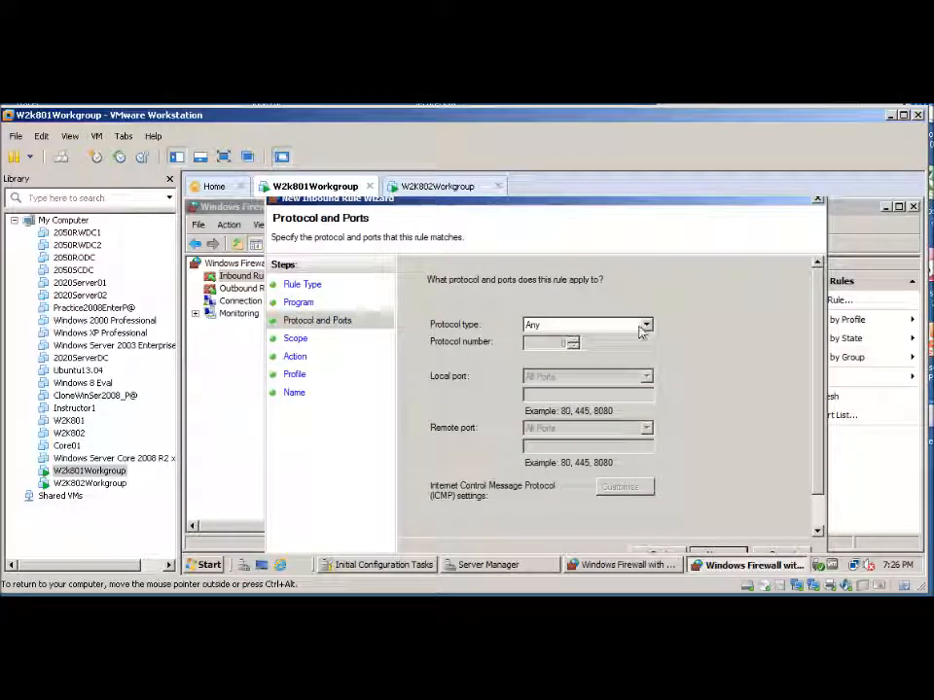
Set the rule's protocol to ICMPv4 and keep any IP address, allow the connection and all profiles
left_click(646, 326)
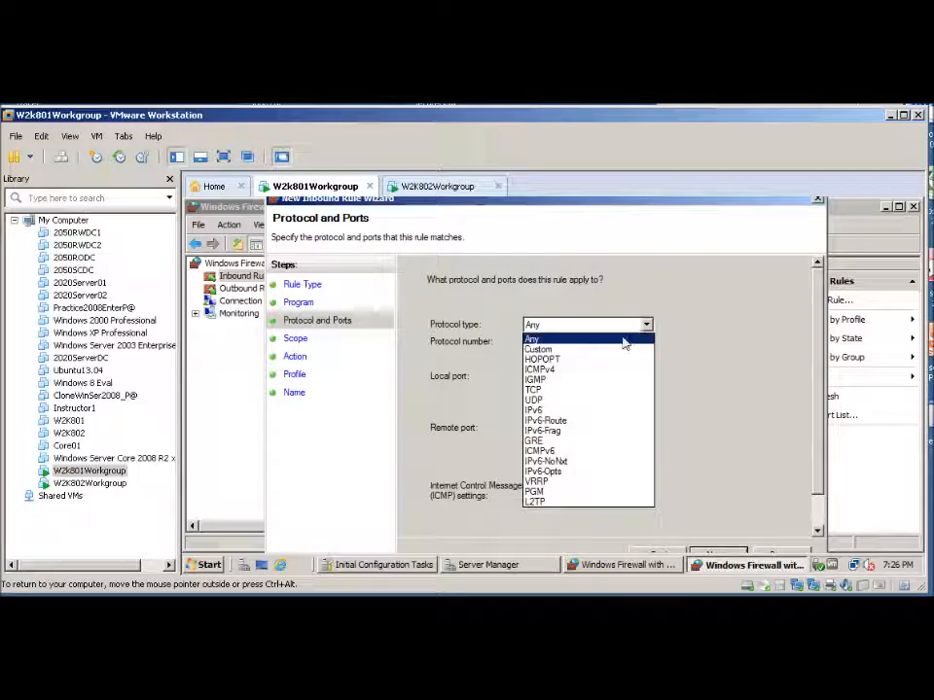
left_click(530, 370)
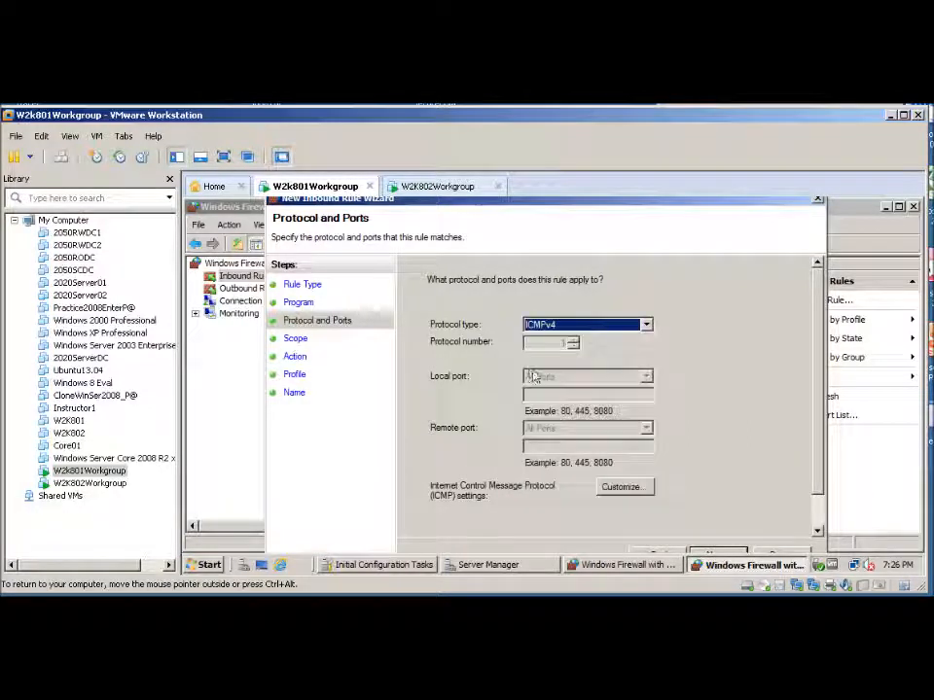
left_click(724, 554)
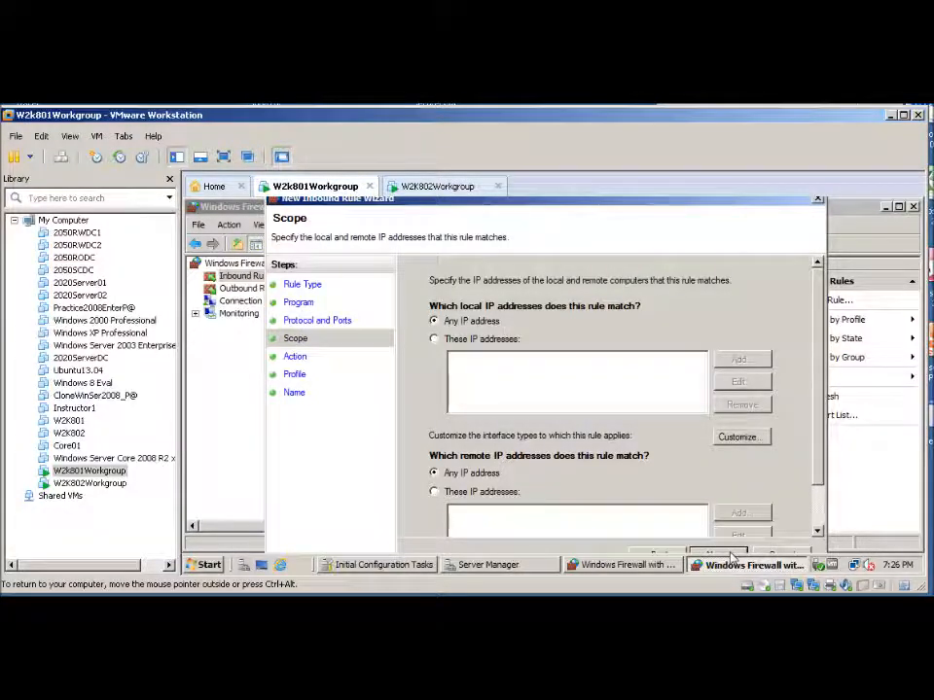
left_click(731, 556)
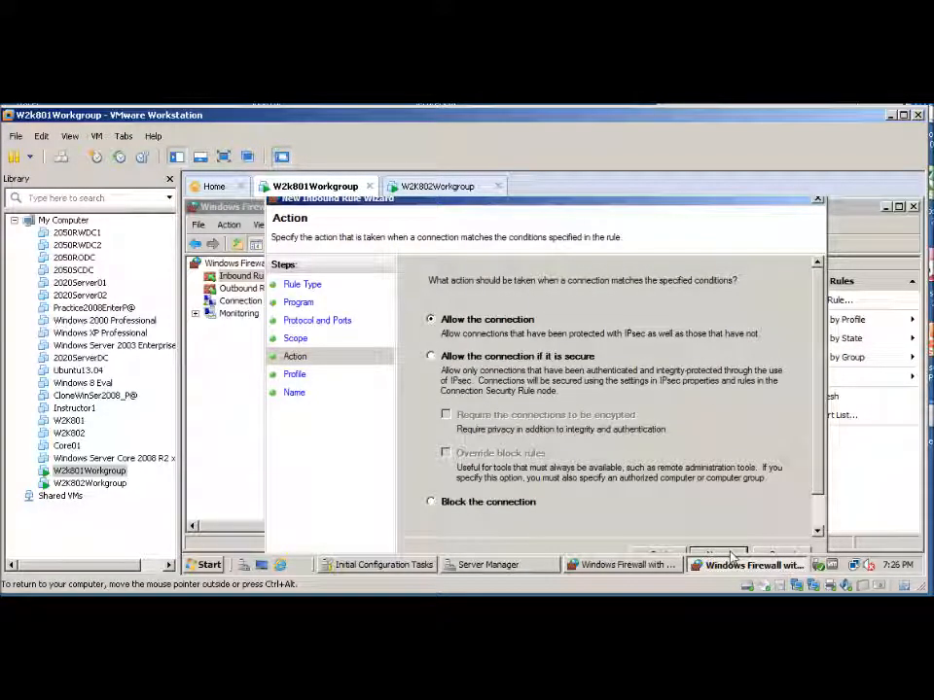
left_click(731, 556)
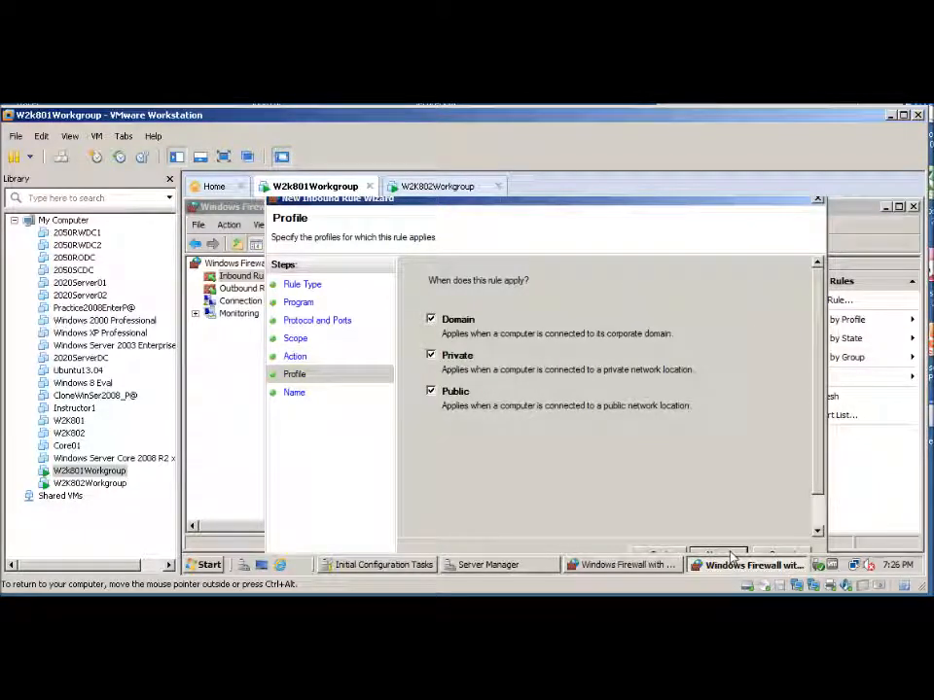
left_click(731, 556)
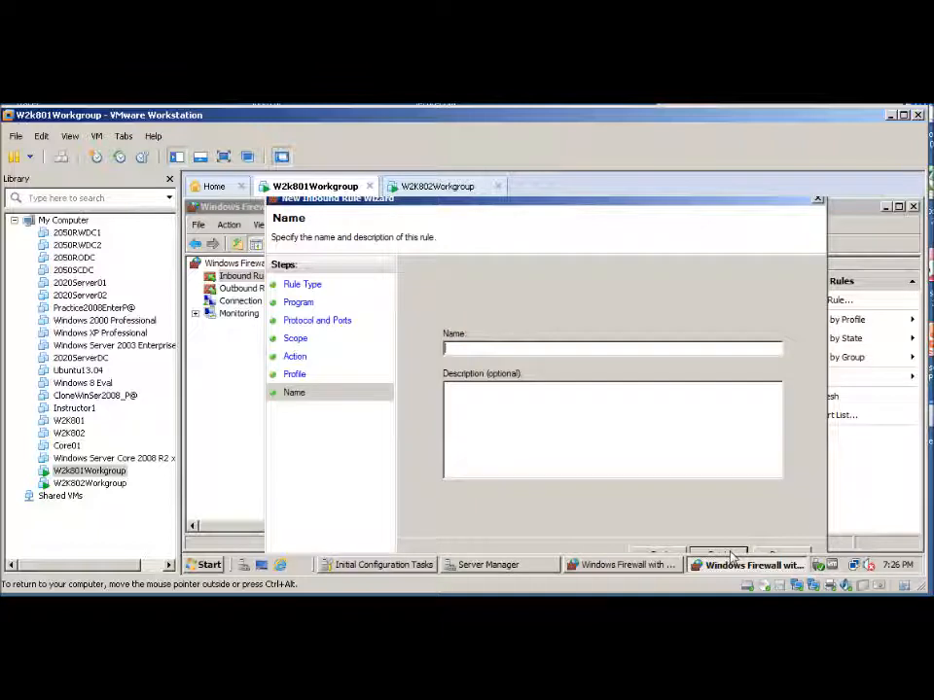
Name the inbound rule "Allow Lab Ping" and finish the wizard
type("Allow Lab Ping")
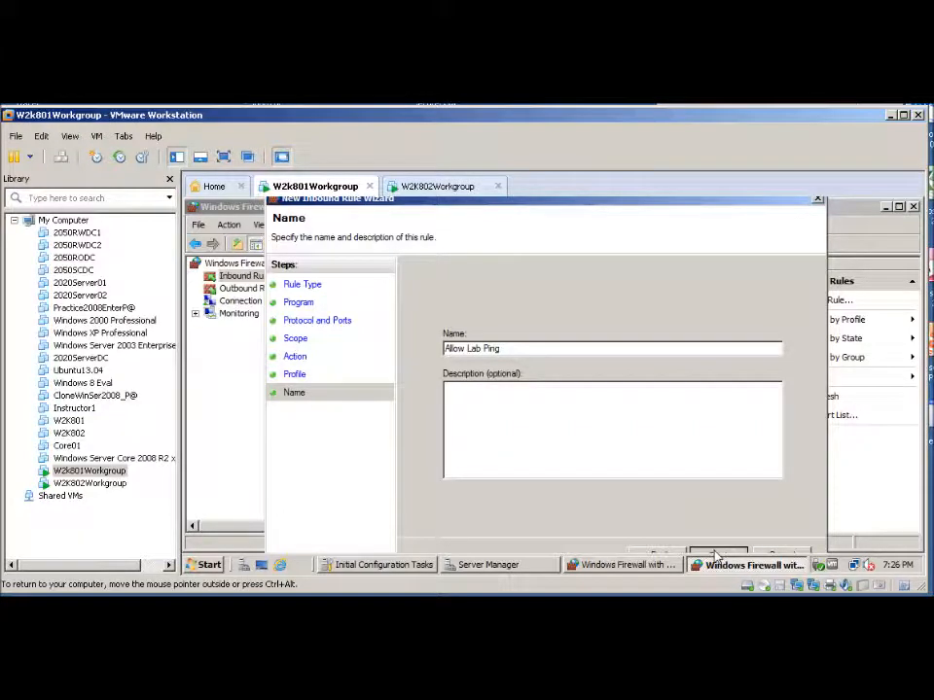
left_click(716, 554)
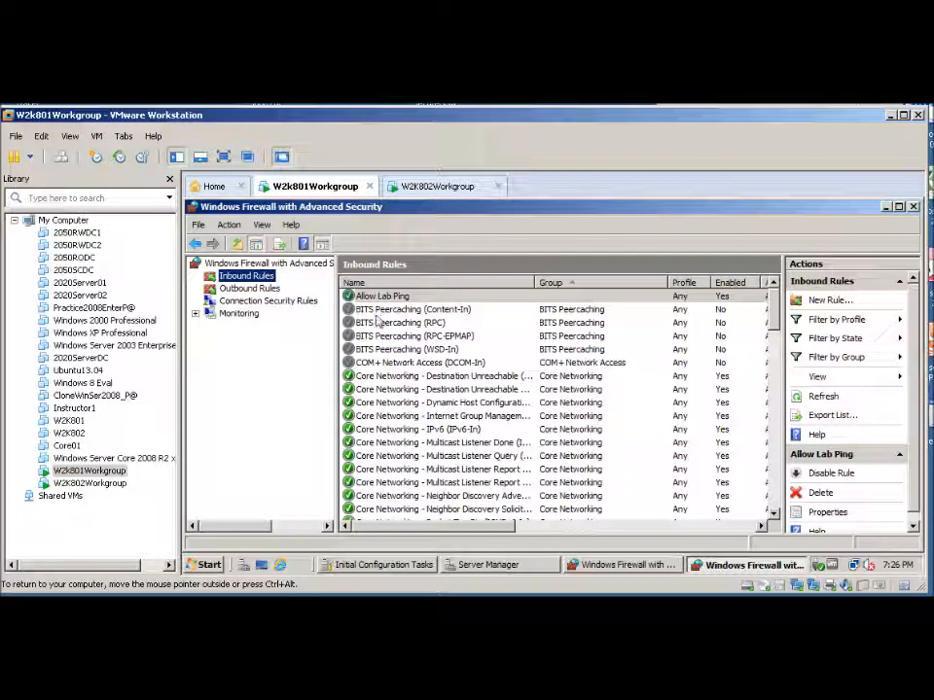
Review the lab notes' IP addressing and static route plan on both W2K801 and W2K802
left_click(365, 309)
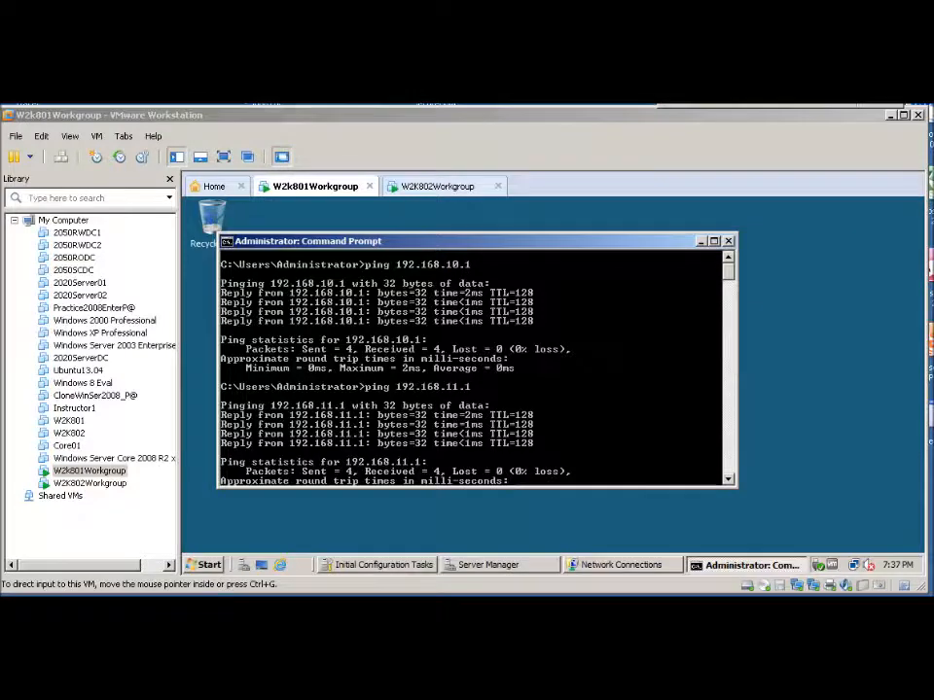
left_click(216, 605)
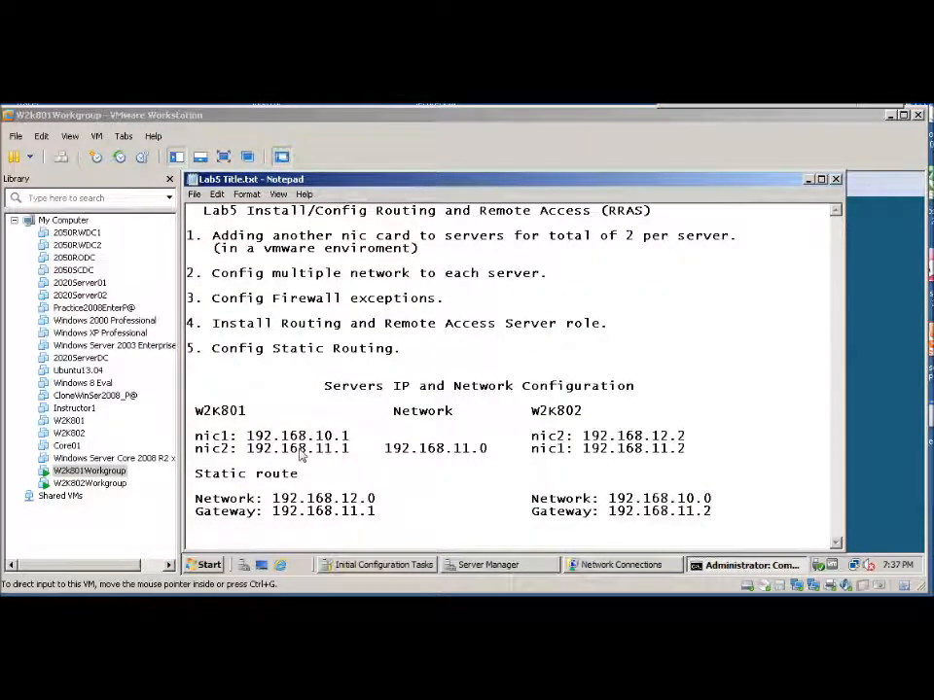
left_click(807, 179)
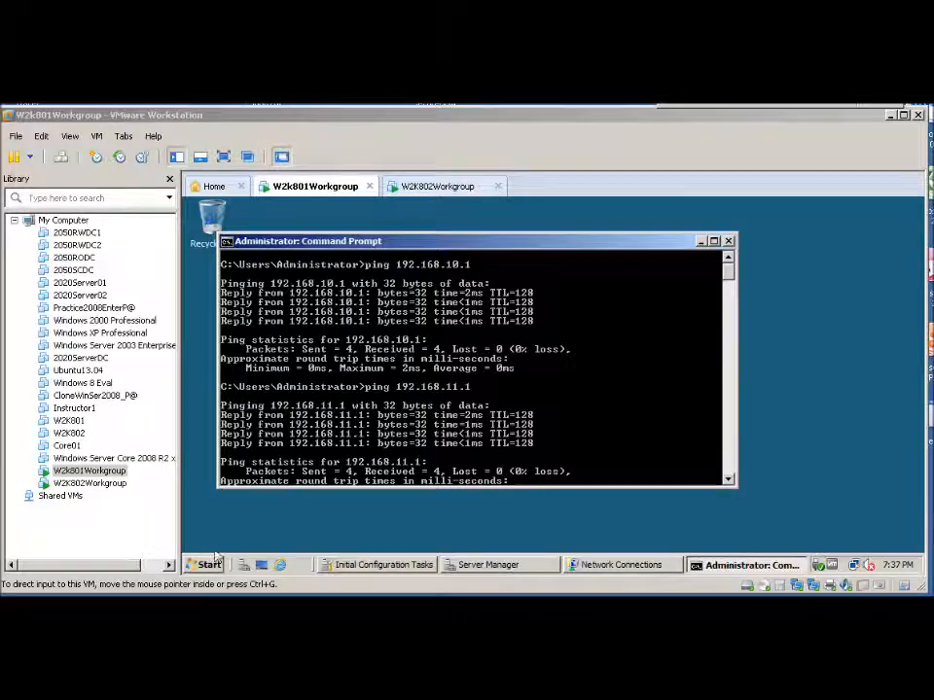
left_click(450, 186)
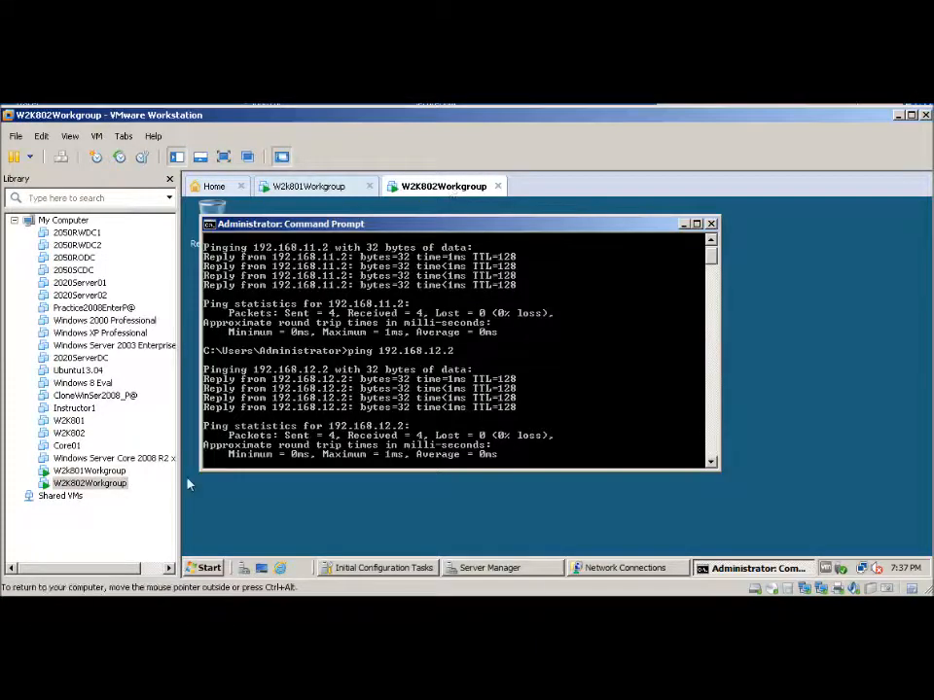
key("alt+Tab")
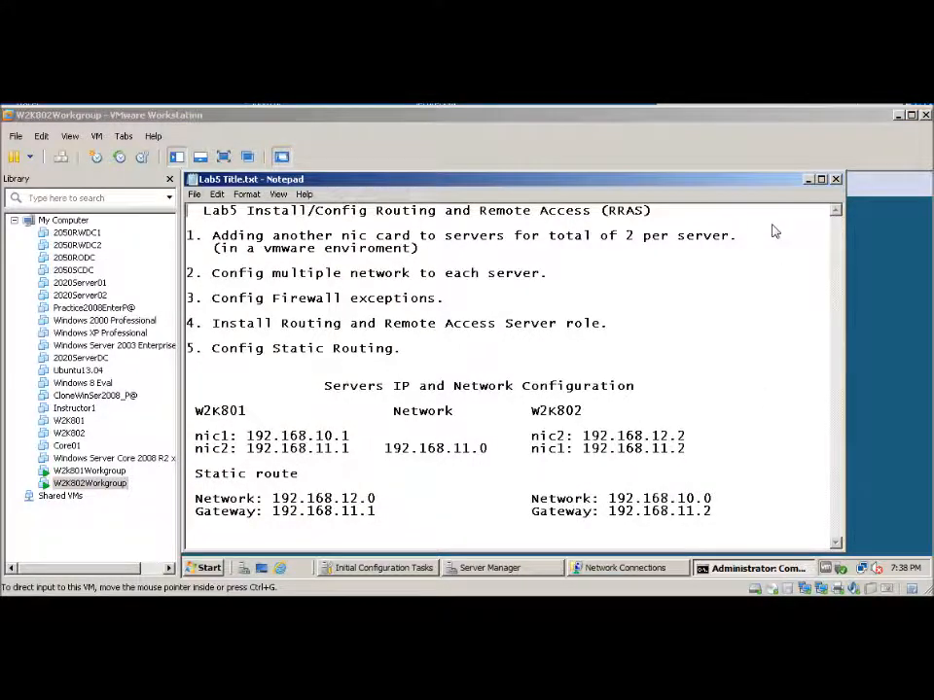
left_click(806, 180)
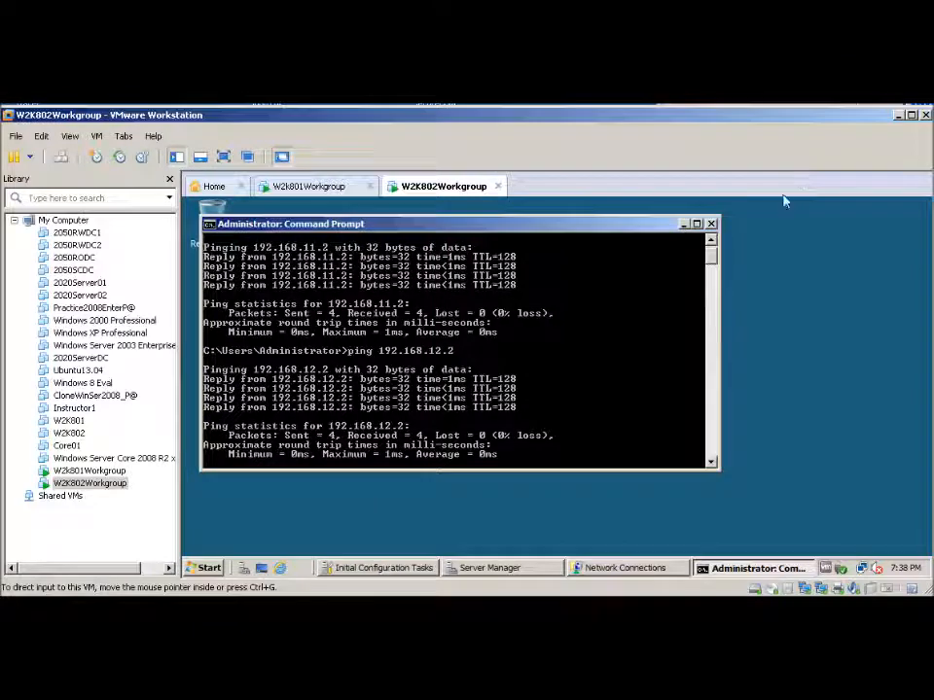
From W2K801's command prompt, ping 192.168.12.2 on W2K802's second network
left_click(711, 240)
left_click(710, 241)
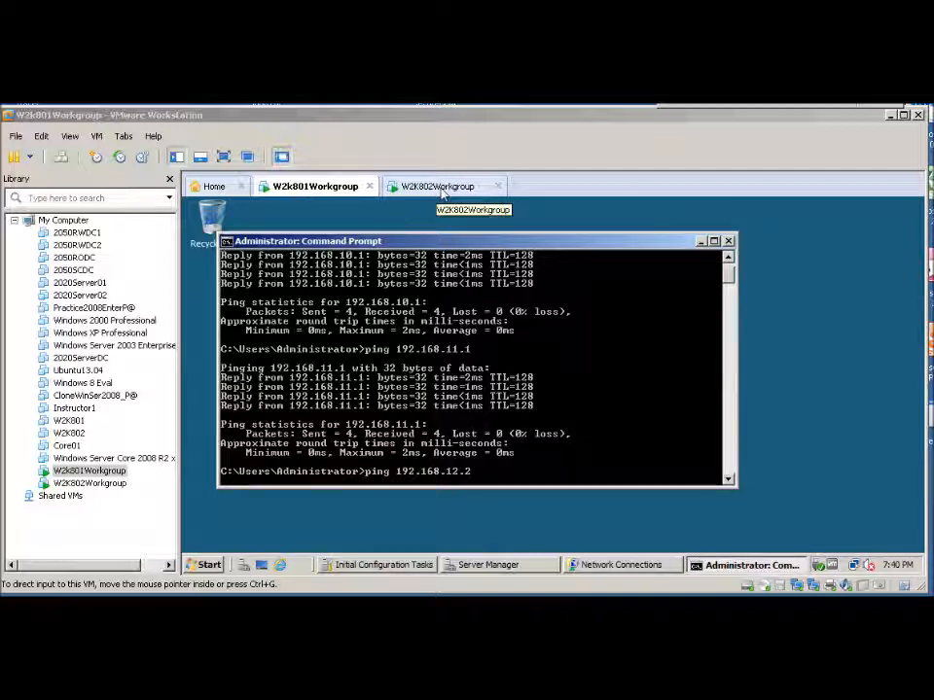
key("Return")
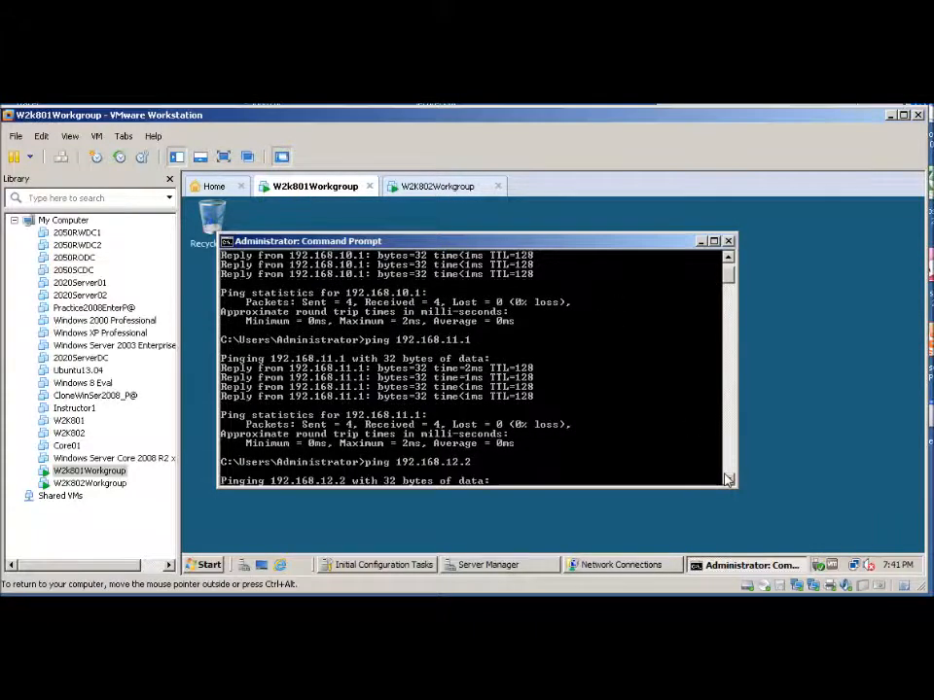
On W2K802, start the Add Roles wizard and select the Network Policy and Access Services role
left_click(423, 185)
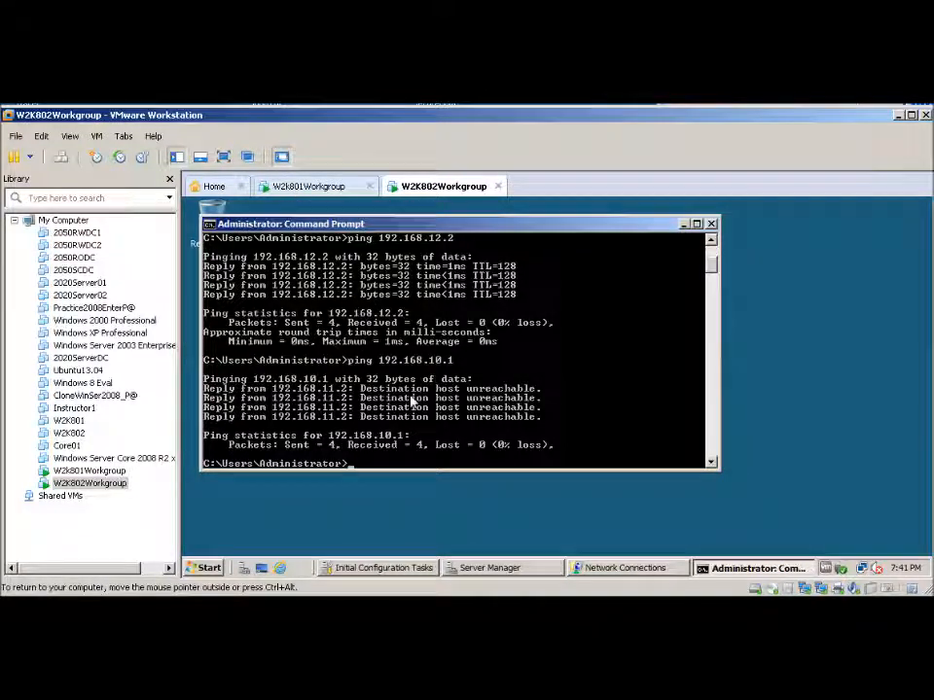
left_click(684, 225)
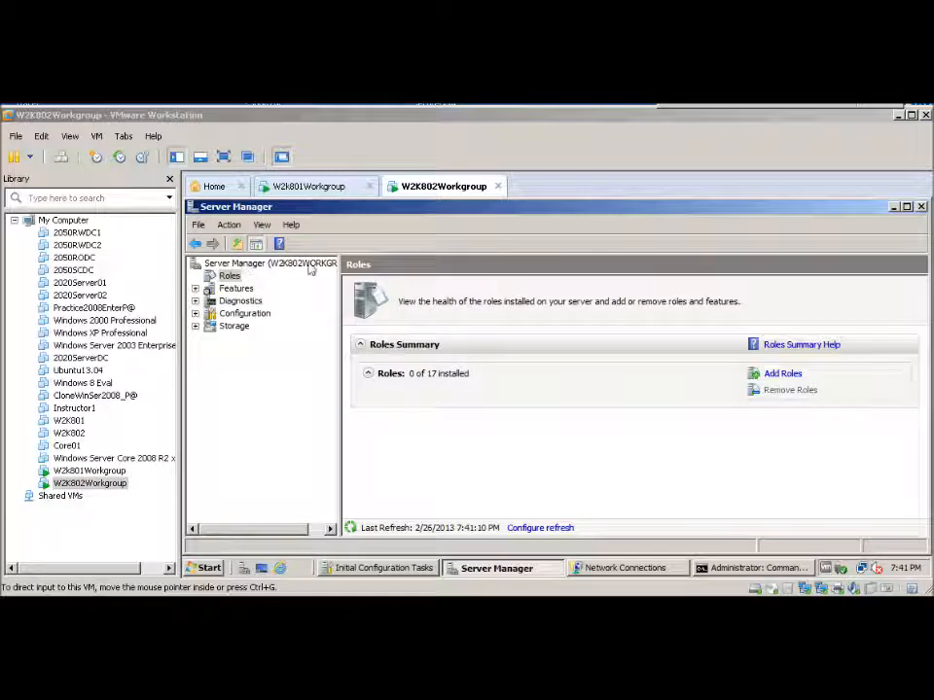
left_click(778, 375)
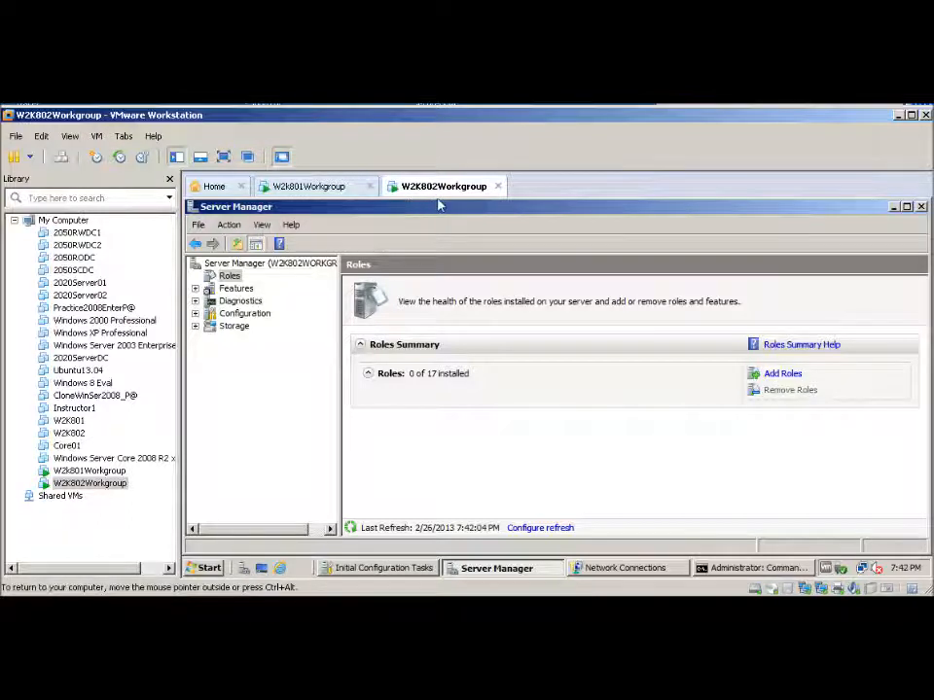
left_click(780, 375)
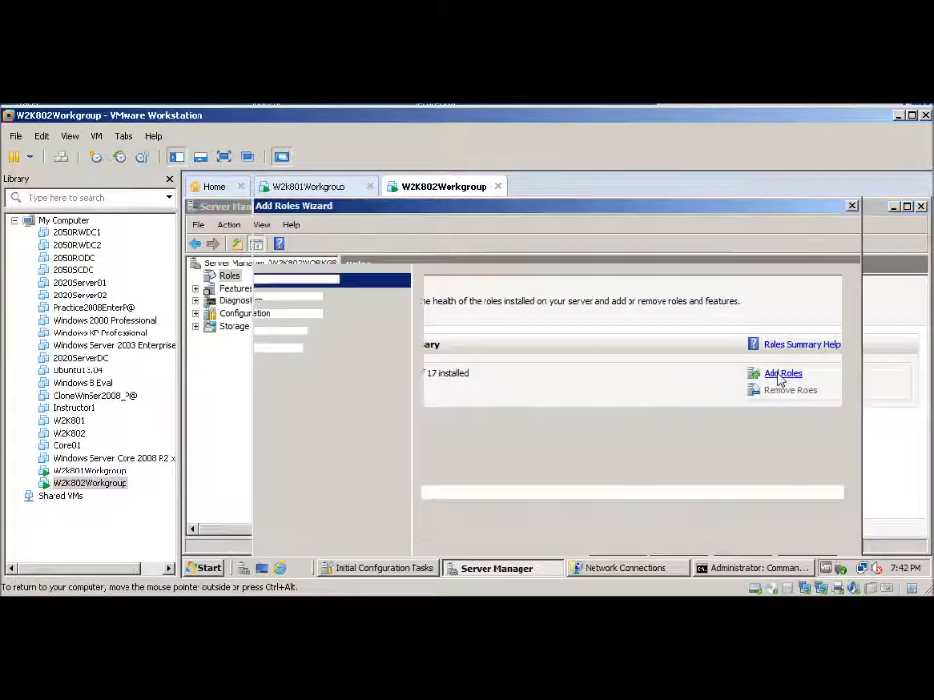
left_click_drag(567, 209, 585, 203)
left_click(696, 558)
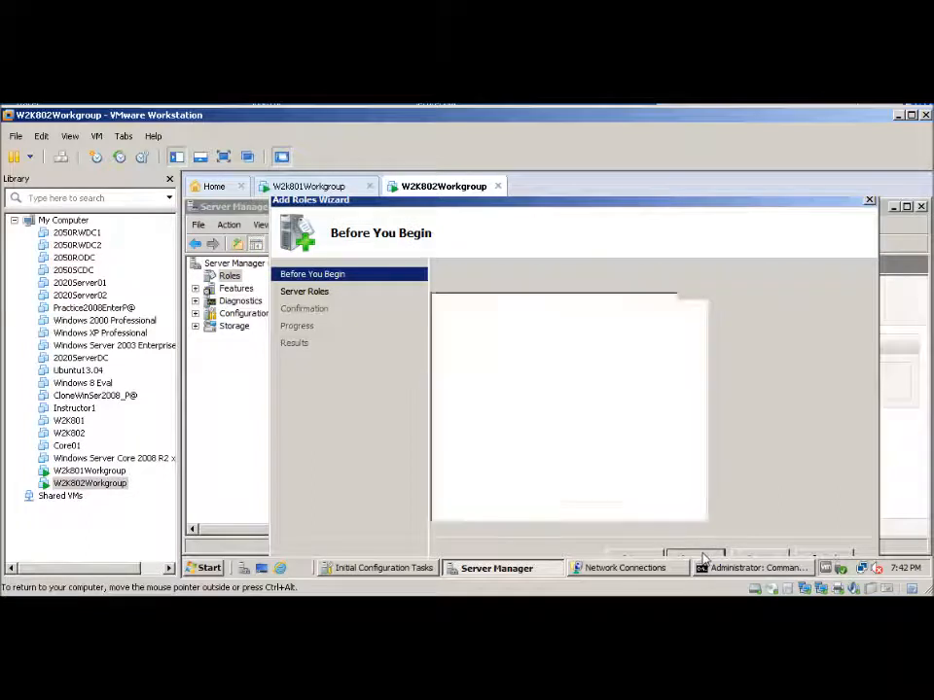
left_click(451, 439)
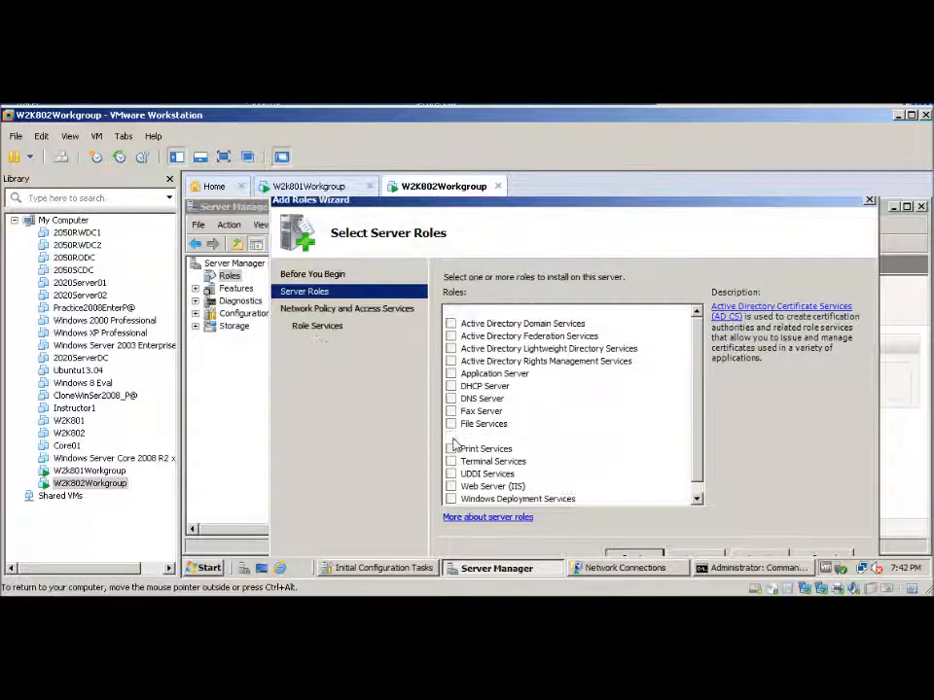
left_click(708, 557)
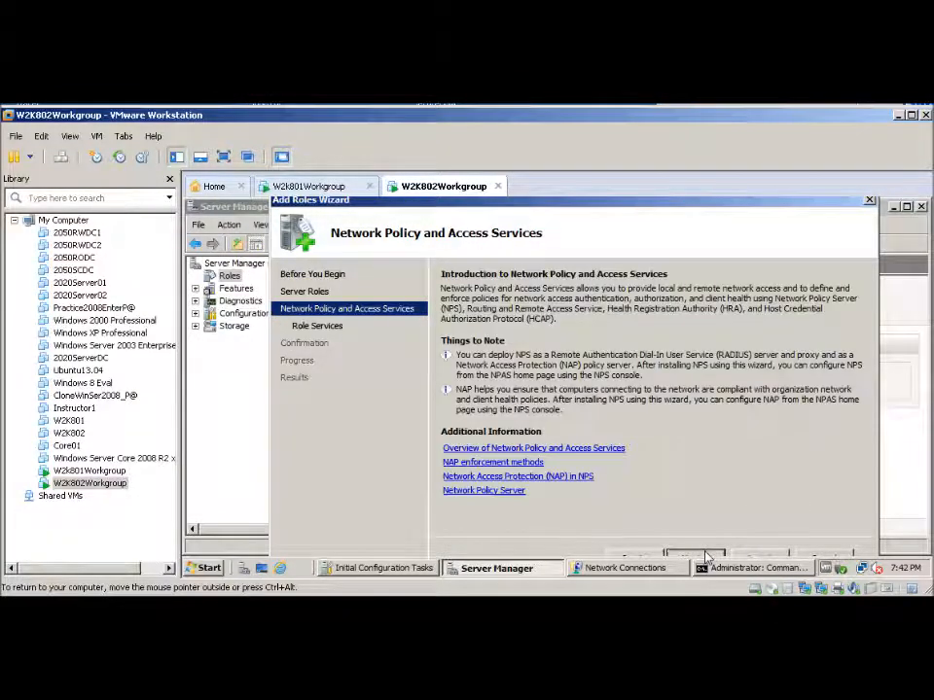
left_click(707, 557)
Select the Routing role service, add its required role services, and install the role
left_click(482, 349)
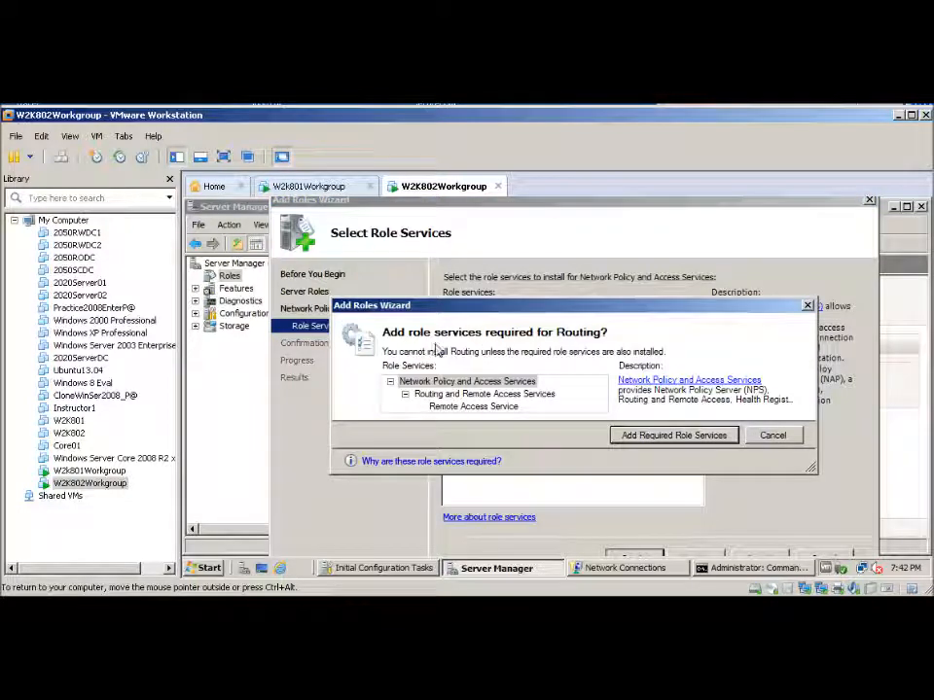
left_click(631, 443)
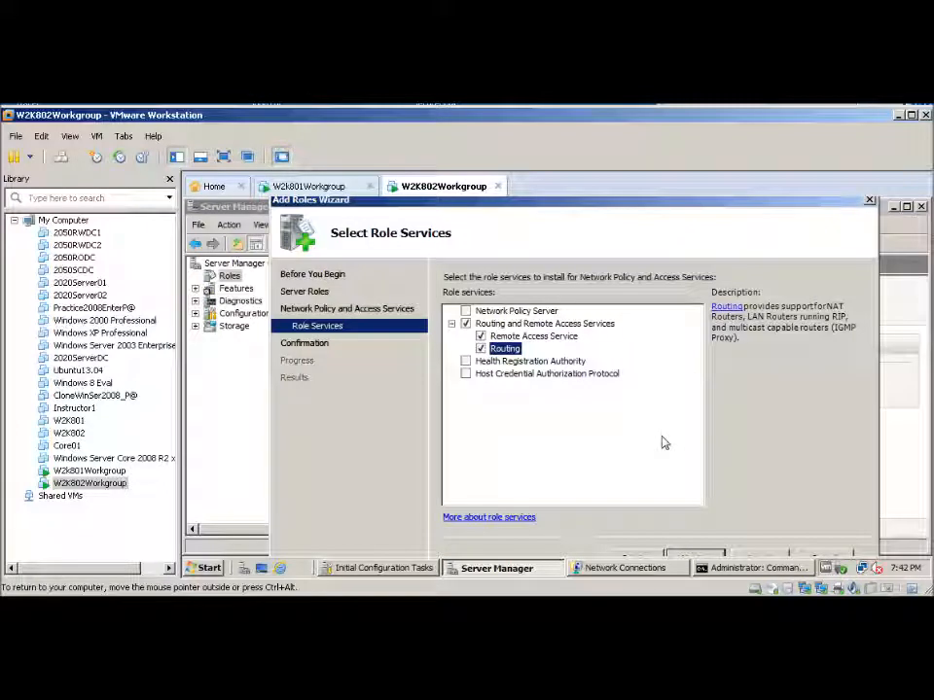
left_click(702, 558)
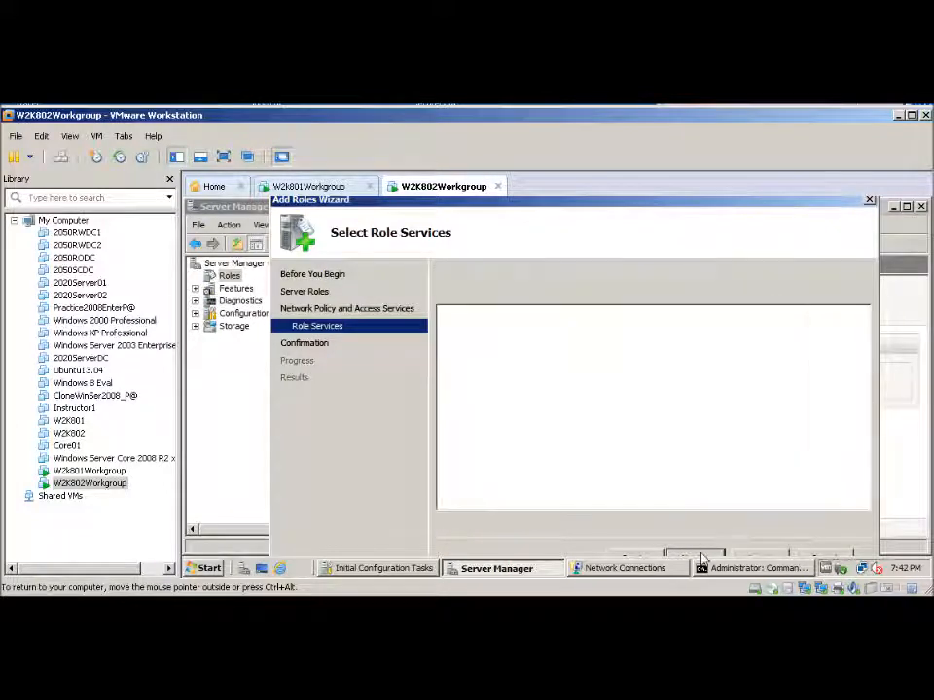
left_click(758, 556)
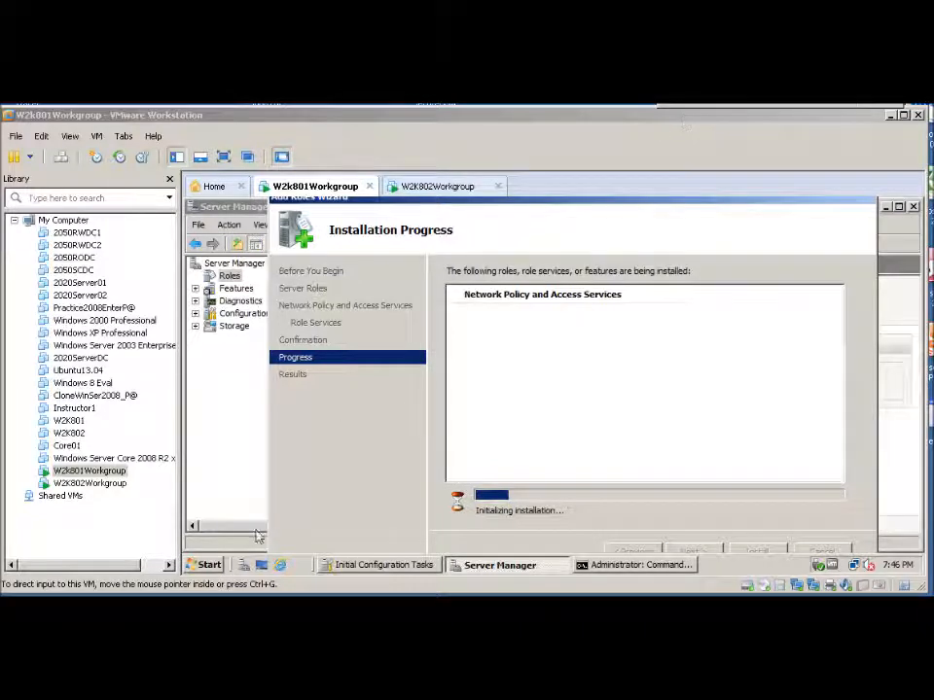
On W2K801, open Routing and Remote Access and view the IPv4 static routes
key("alt+Tab")
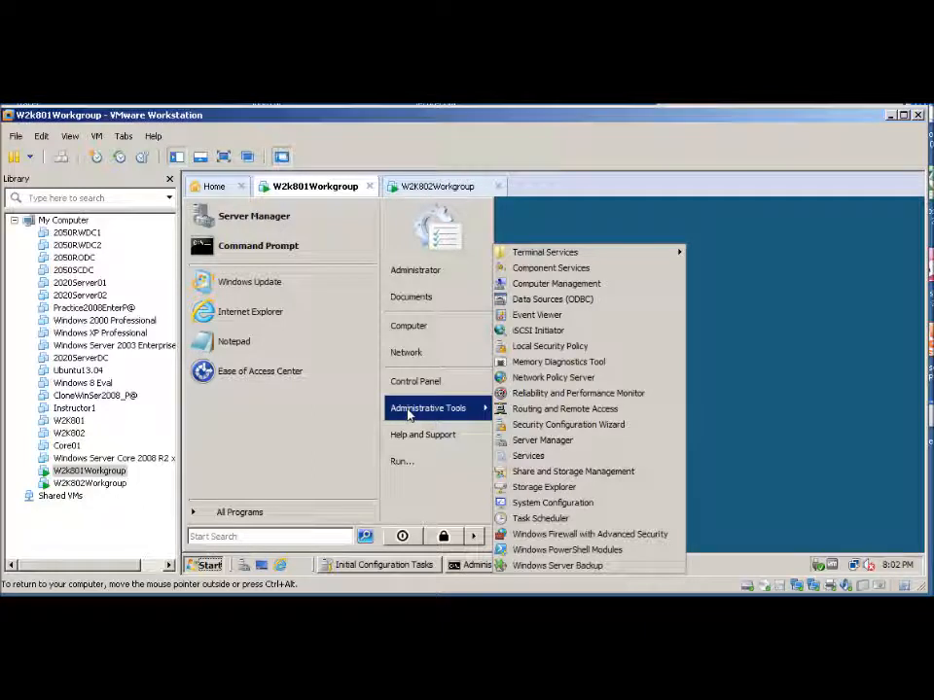
left_click(531, 412)
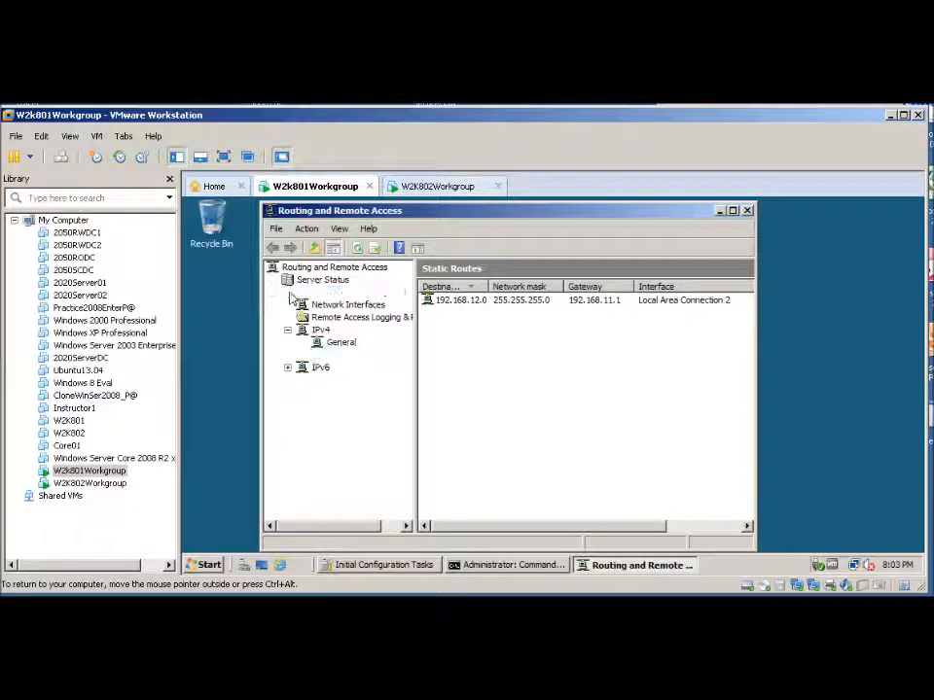
right_click(289, 296)
left_click(329, 439)
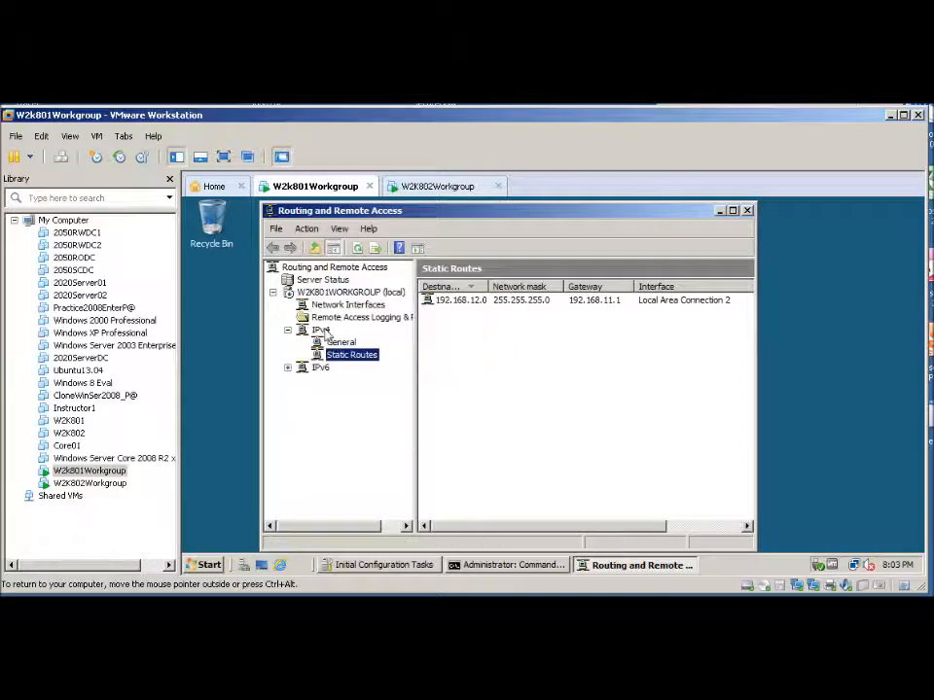
left_click(305, 335)
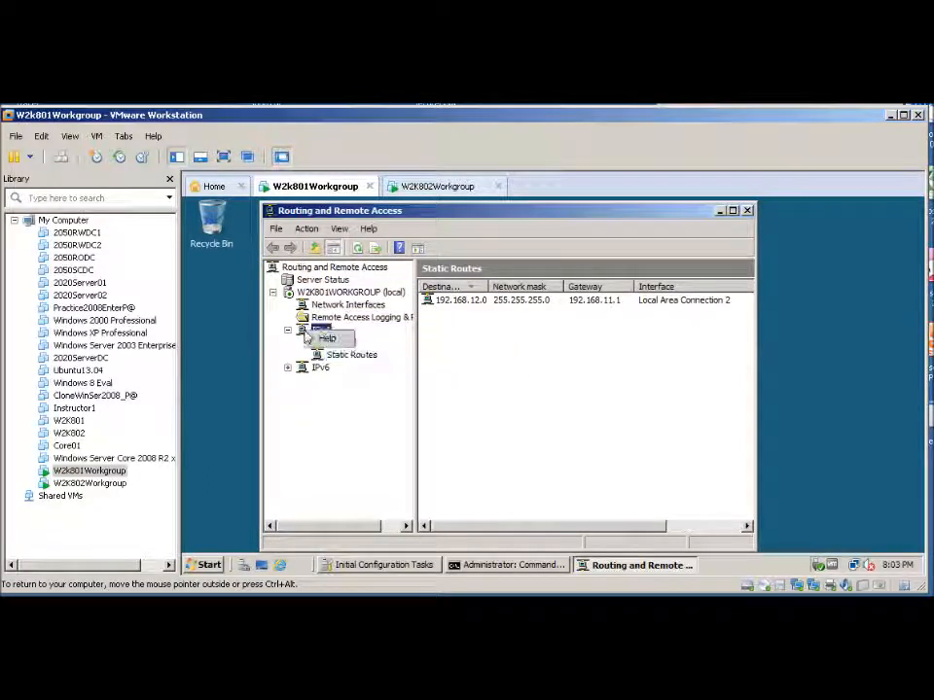
left_click(304, 332)
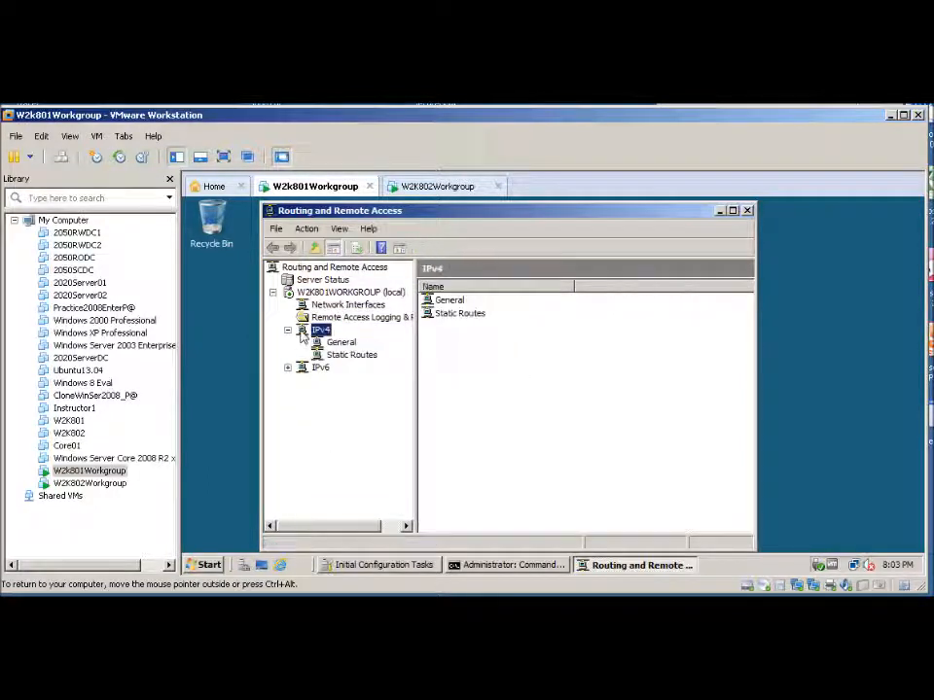
right_click(302, 336)
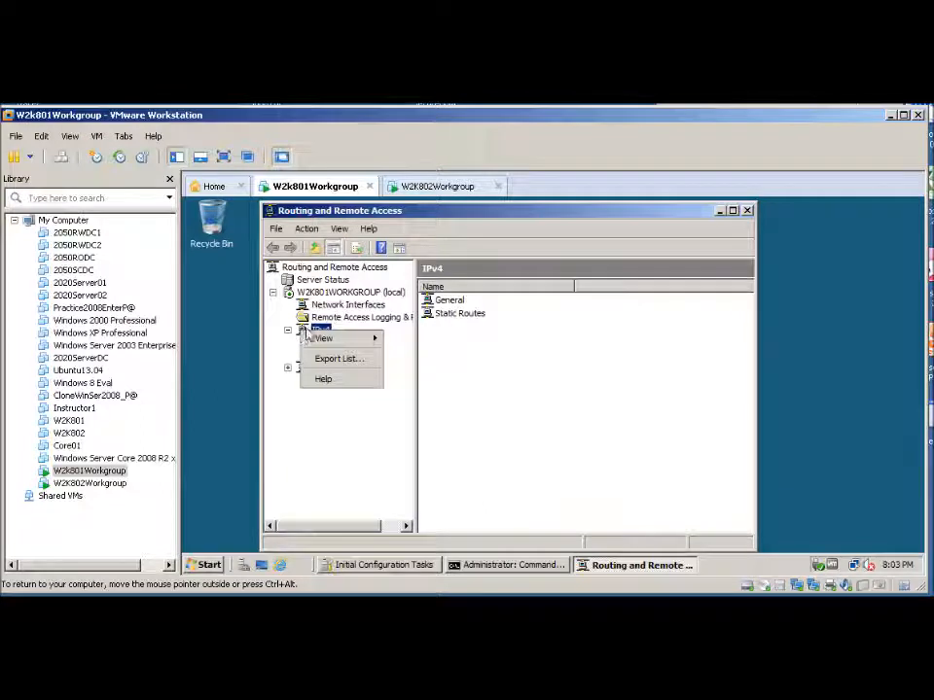
left_click(382, 418)
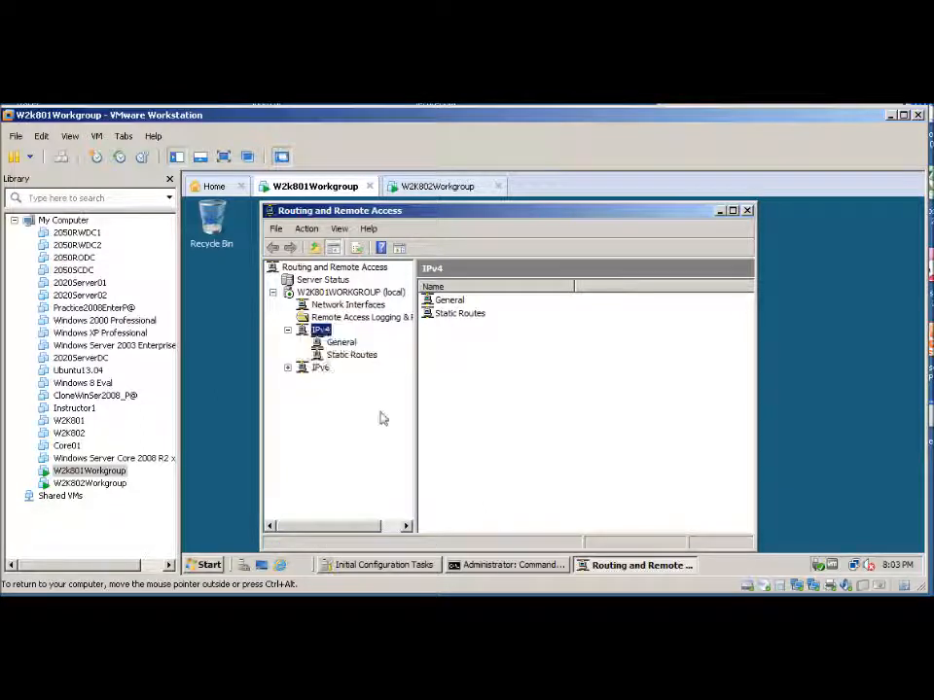
left_click(335, 355)
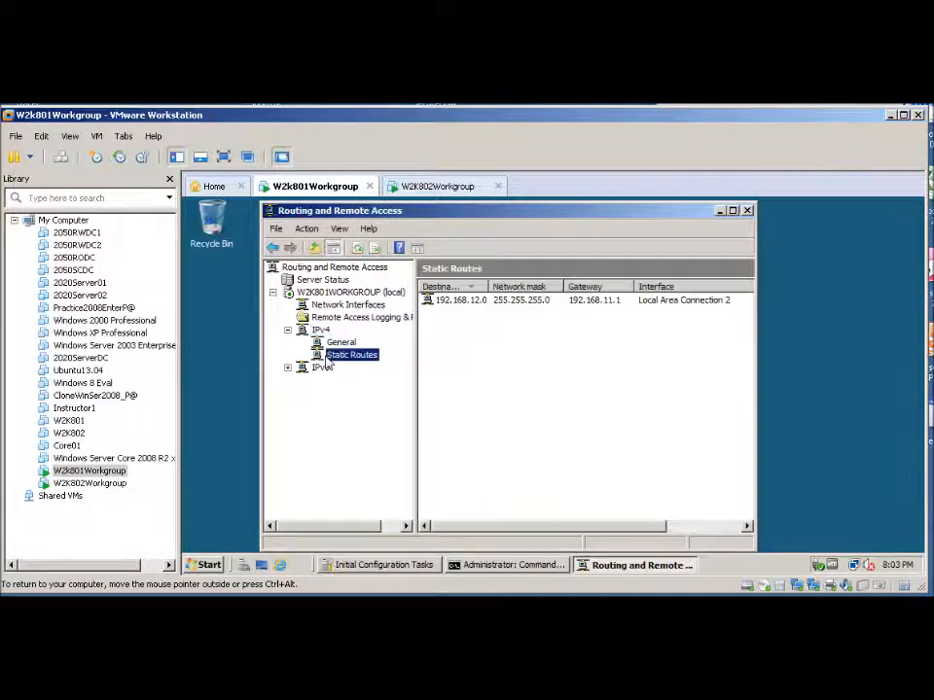
Open the 192.168.12.0 static route's properties to review them, then close the console
left_click(463, 303)
right_click(462, 303)
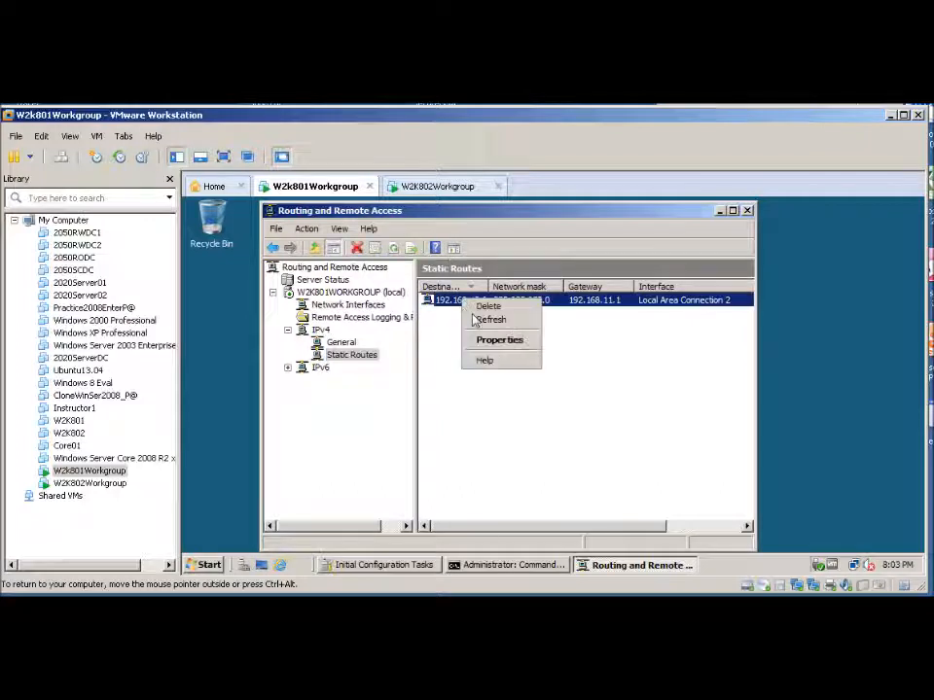
left_click(489, 339)
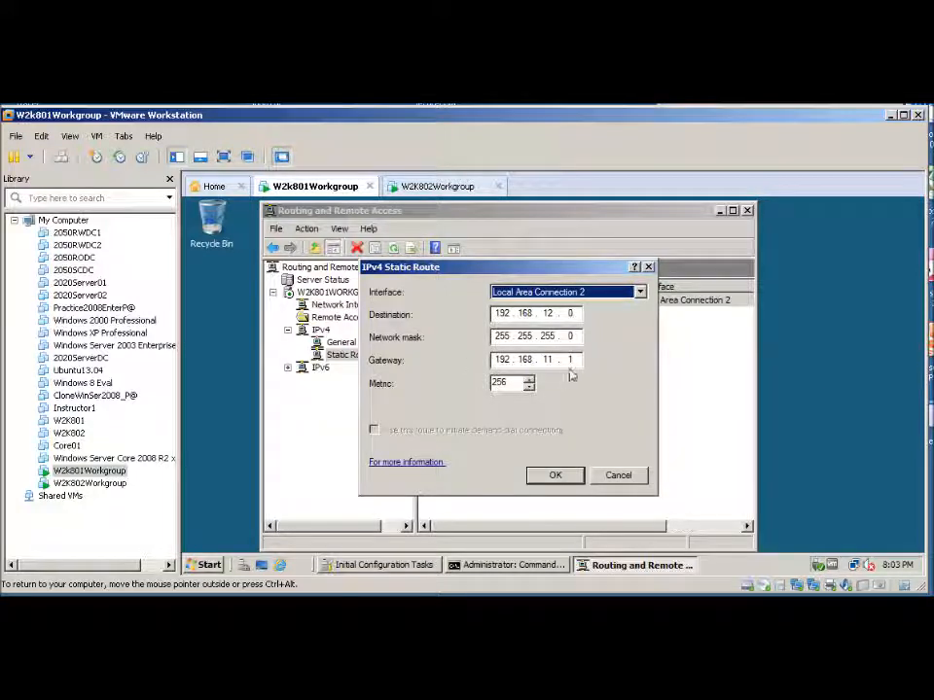
left_click(558, 476)
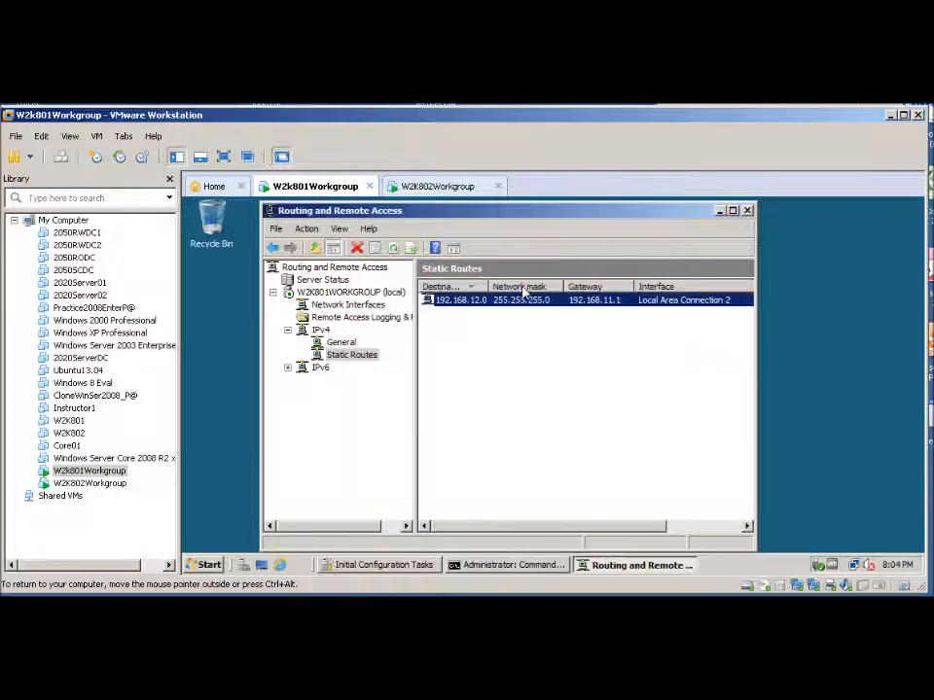
left_click(746, 211)
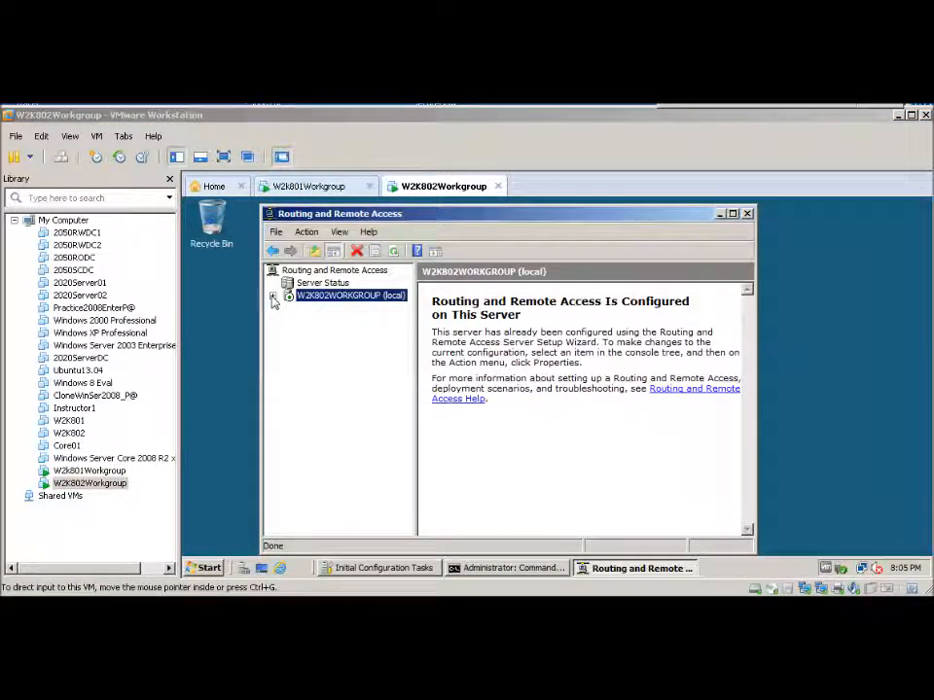
On W2K802, expand the server's IPv4 node in Routing and Remote Access and start a new static route
left_click(274, 301)
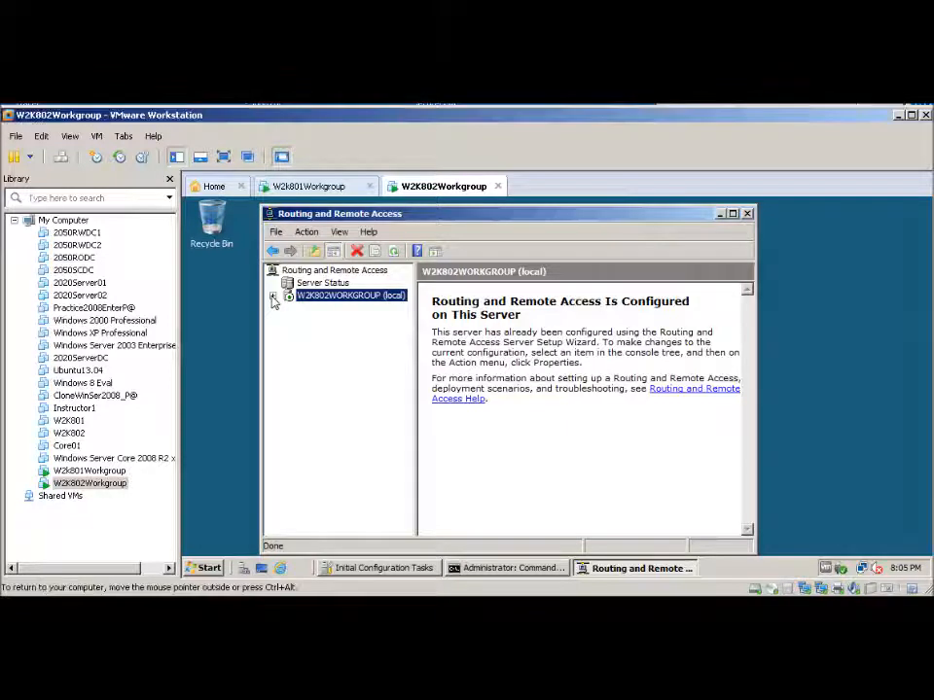
left_click(274, 297)
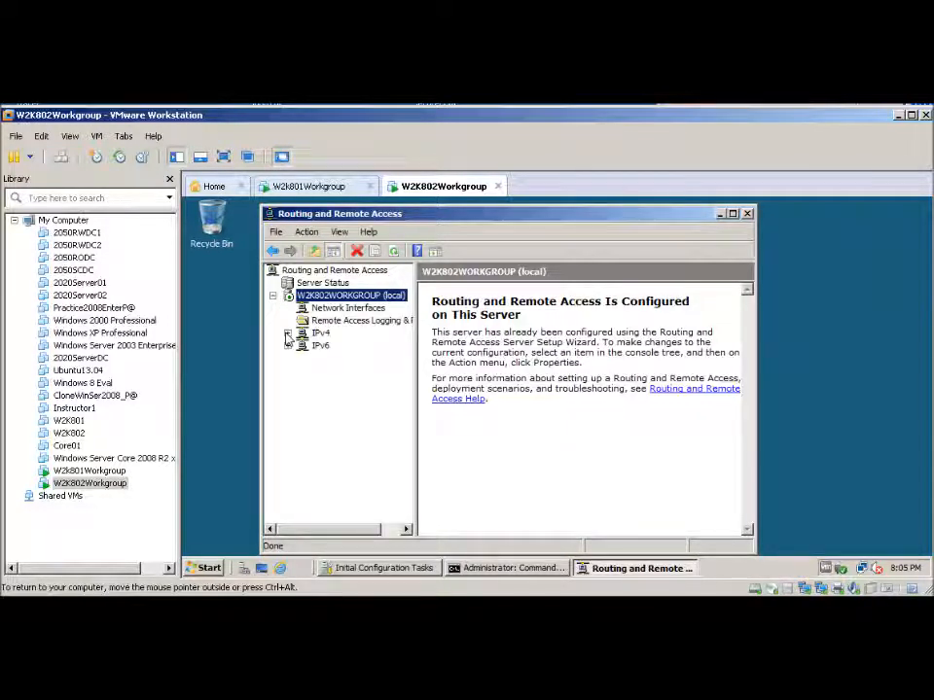
left_click(288, 335)
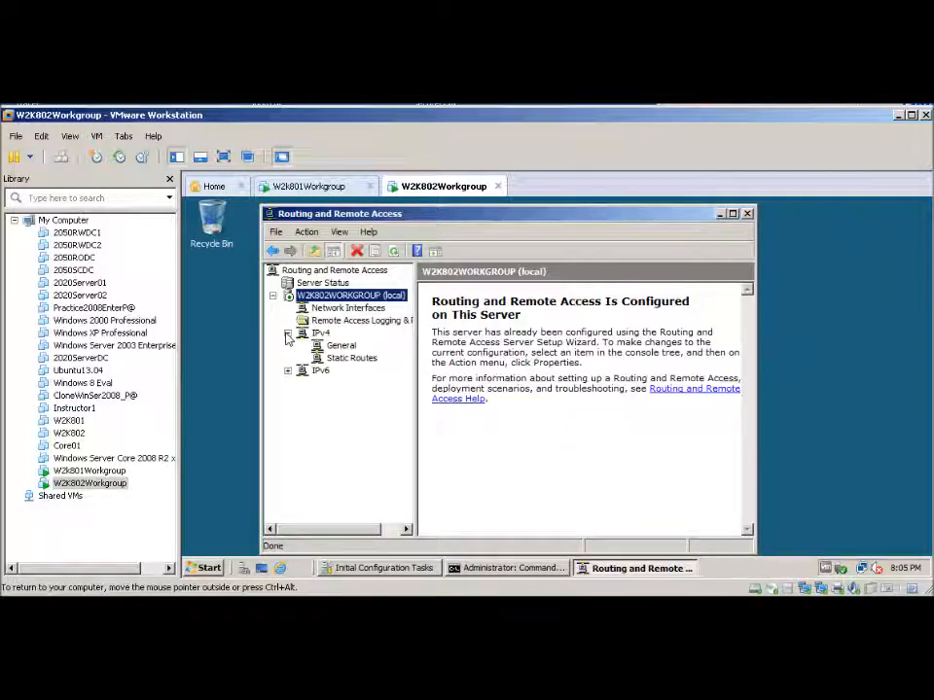
right_click(350, 360)
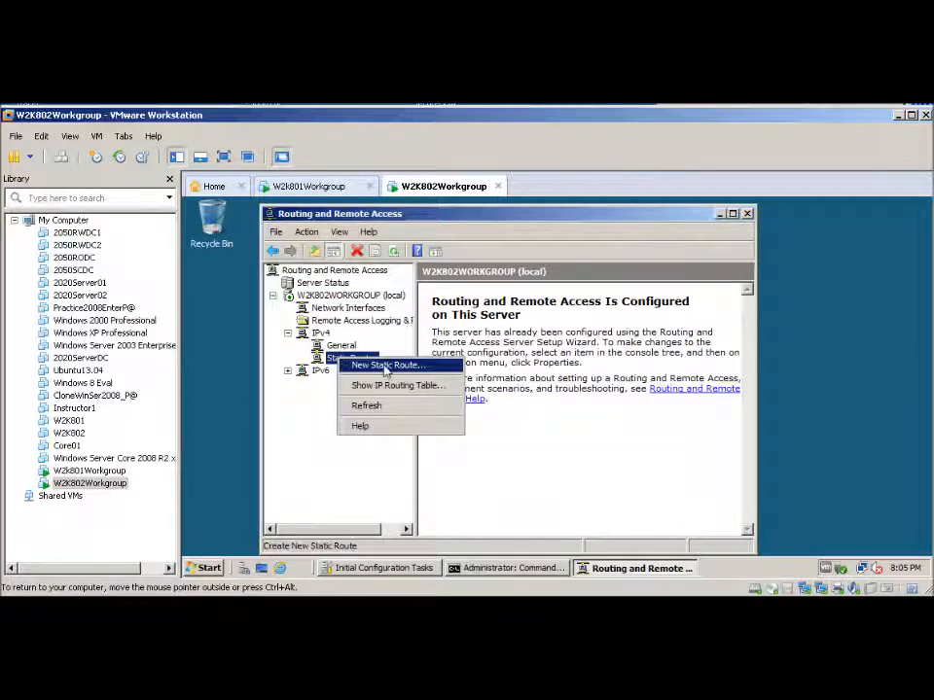
left_click(385, 366)
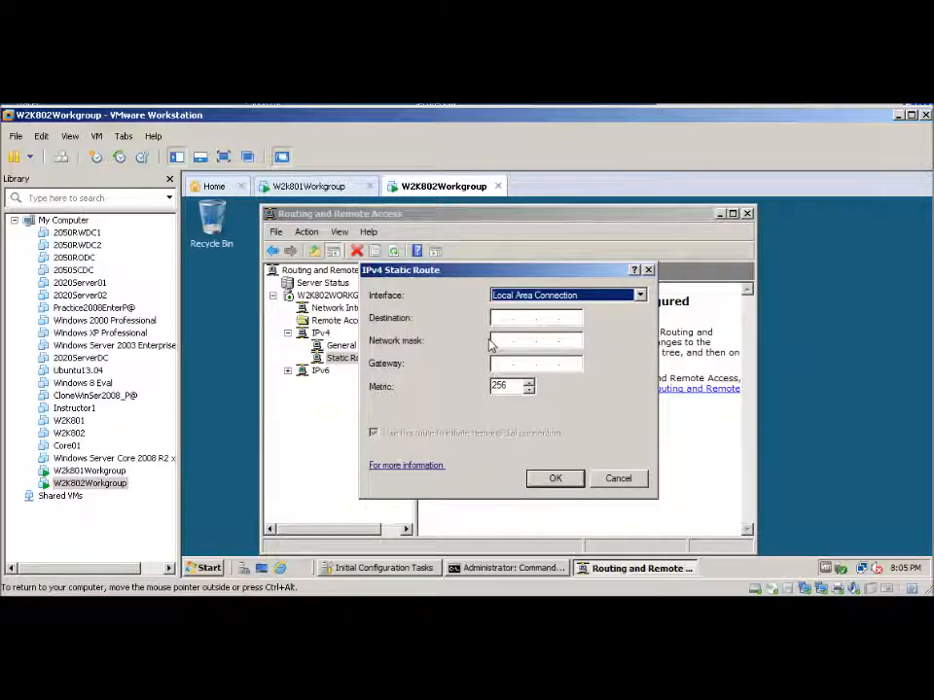
Using the lab notes, enter a static route with destination 192.168.10.1, mask 255.255.255.0 and gateway 192.168.11.2, and try to save it
left_click(428, 607)
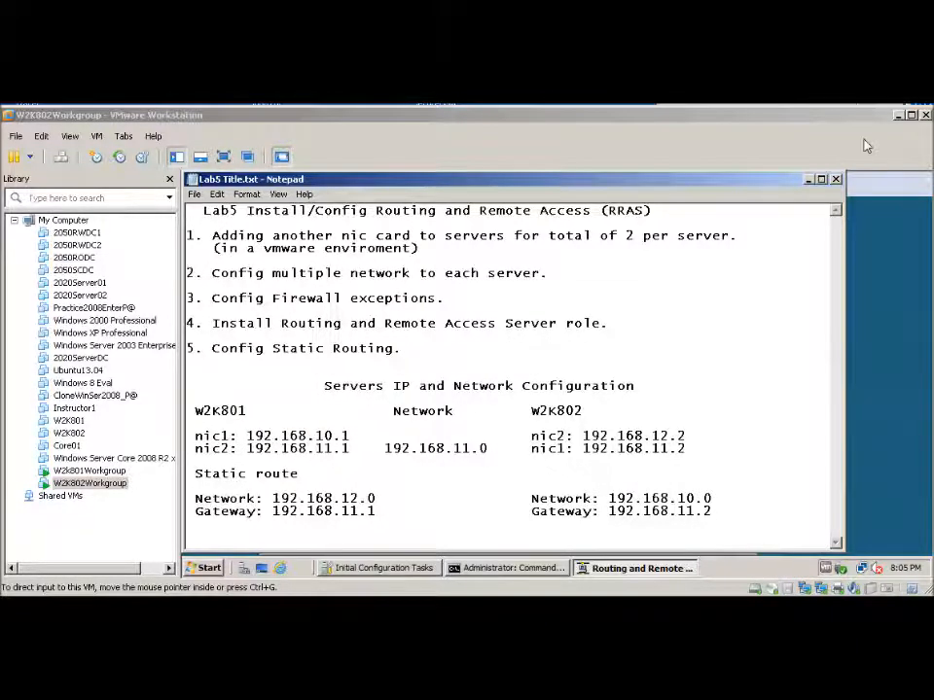
left_click(808, 179)
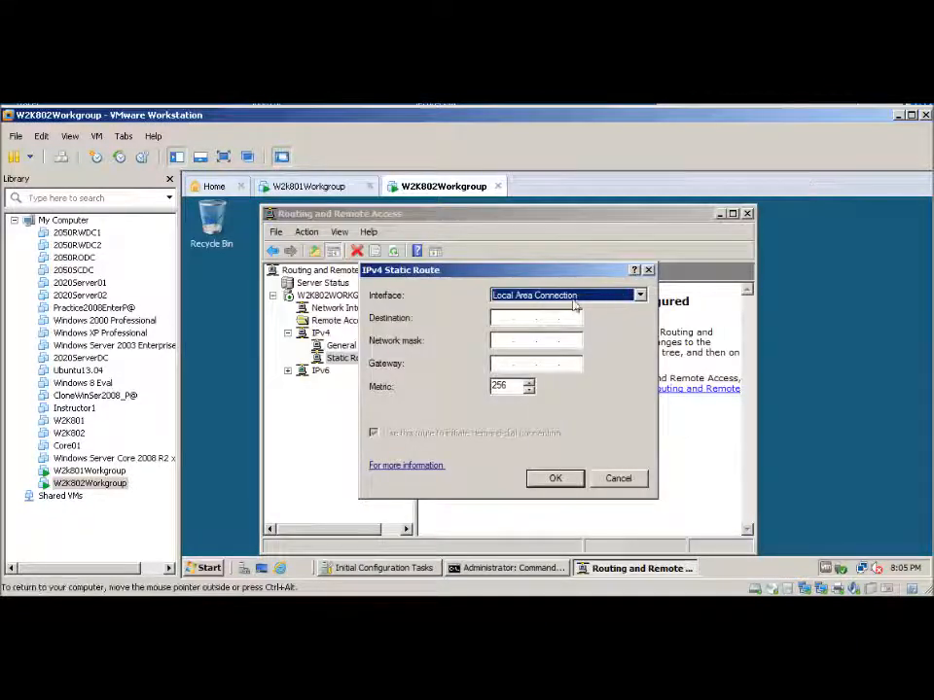
left_click(497, 319)
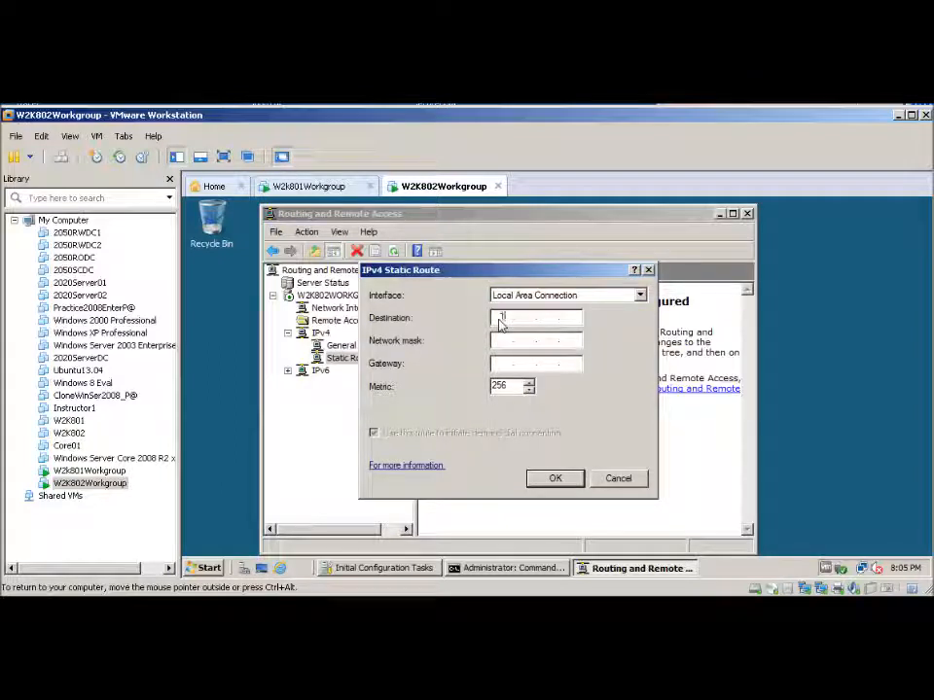
type("192.168.1.")
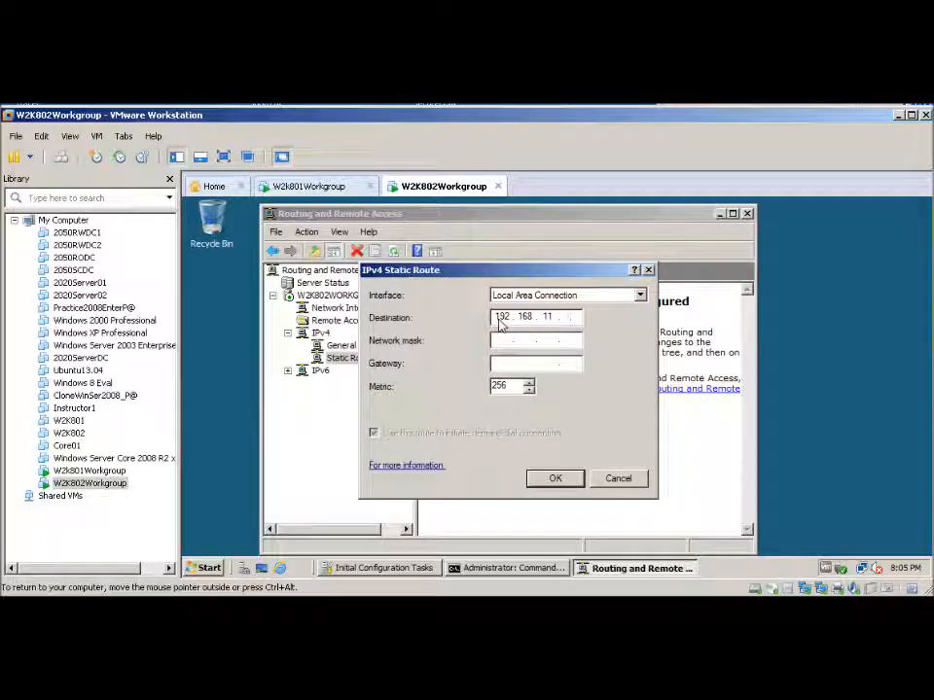
key("BackSpace")
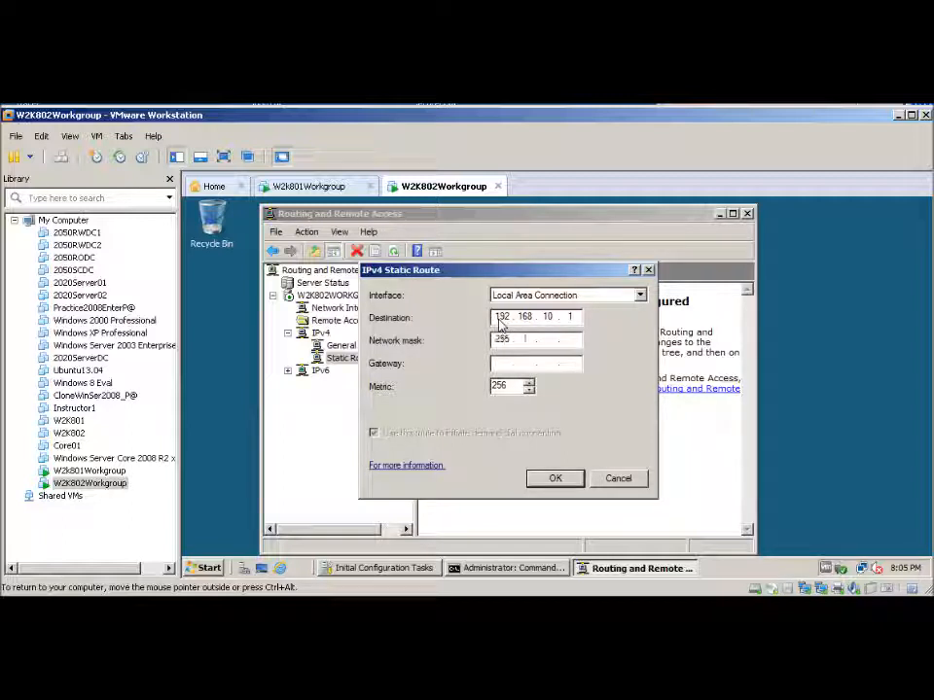
type("55")
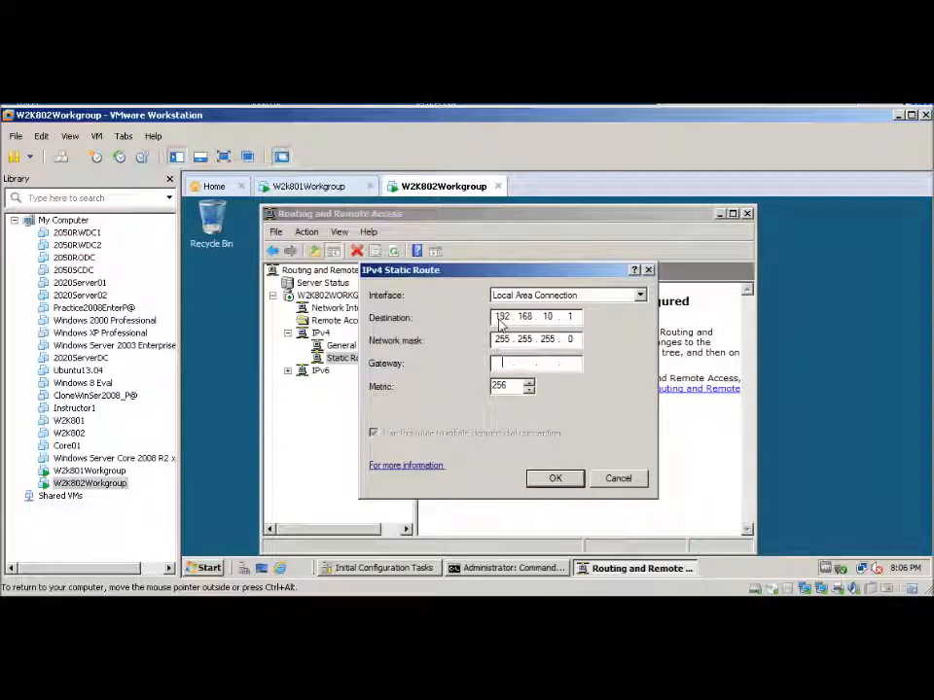
type("192 . 168 . 11 .")
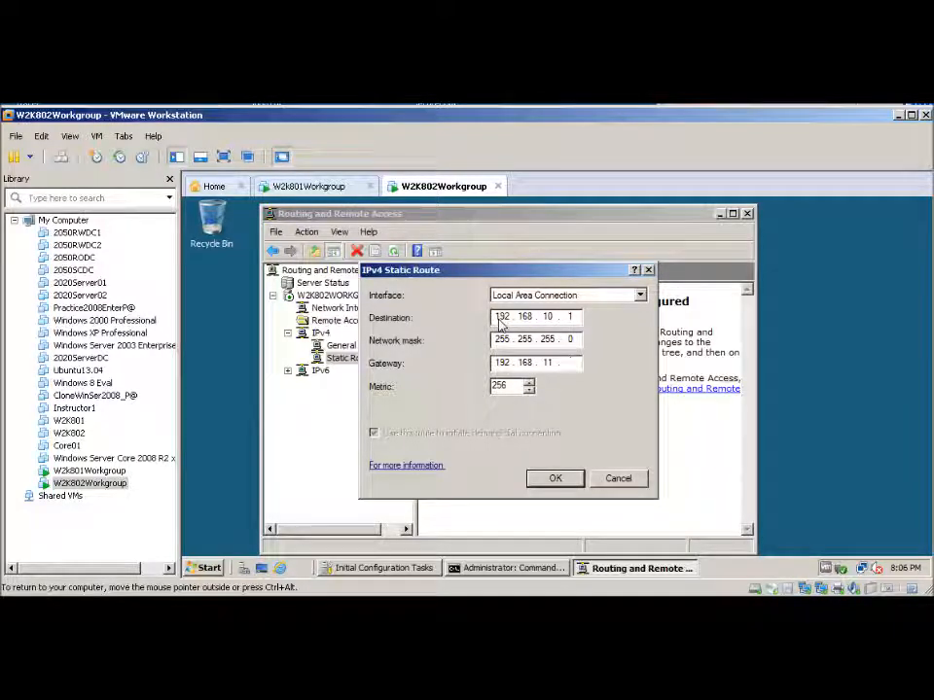
left_click(552, 481)
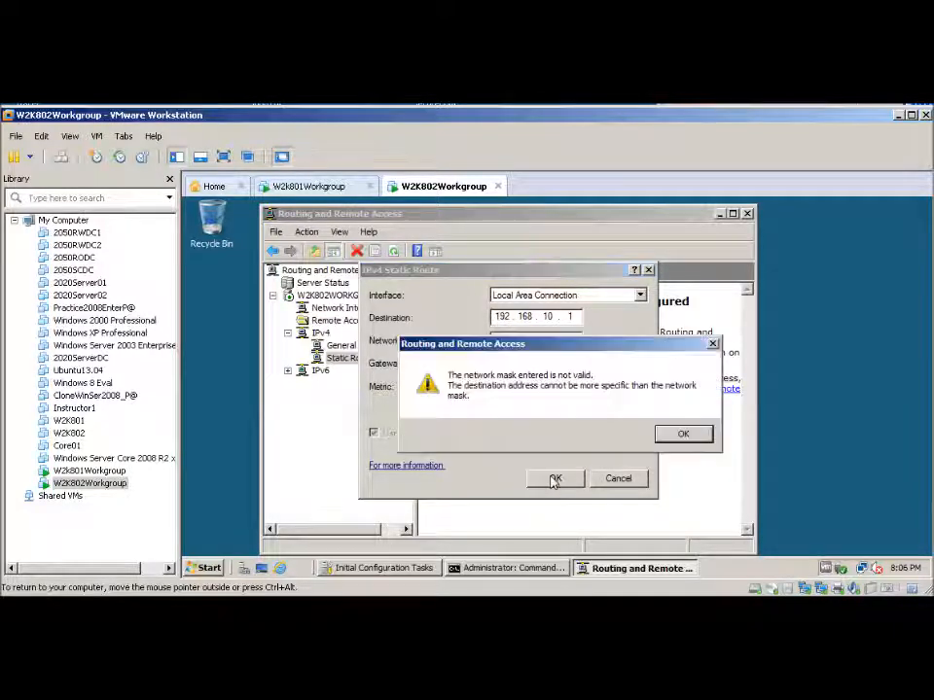
left_click(682, 434)
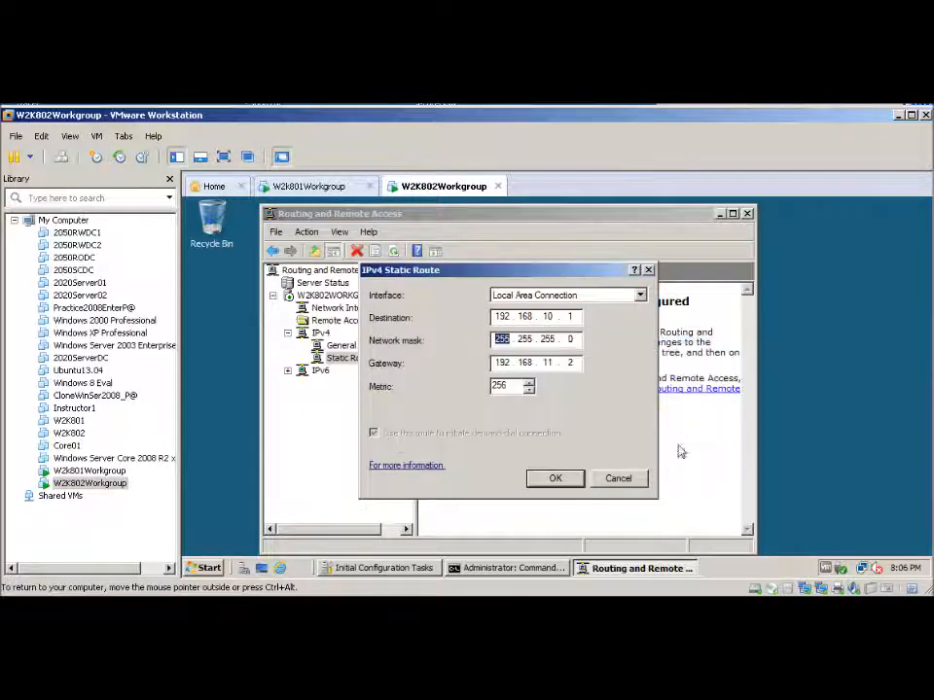
Correct the static route's destination to 192.168.10.0 and save the route
left_click(494, 342)
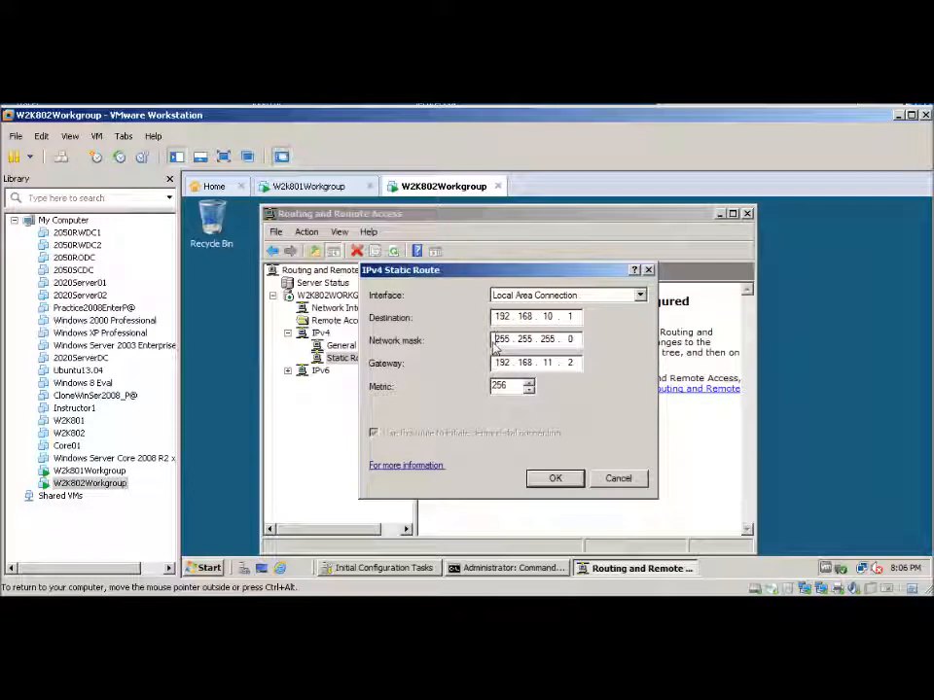
key("shift+Tab")
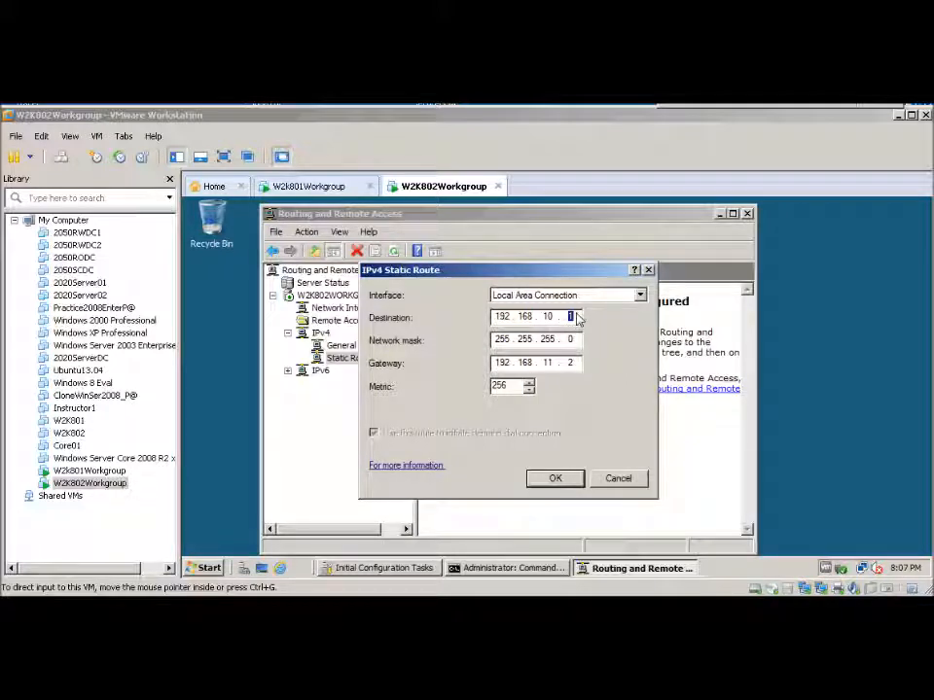
left_click(573, 321)
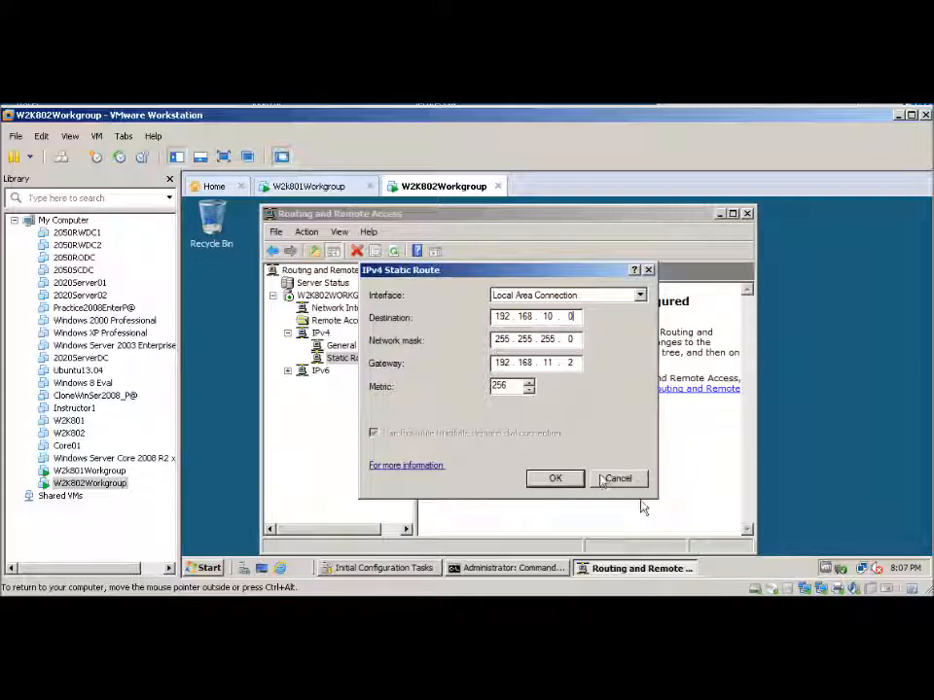
left_click(572, 480)
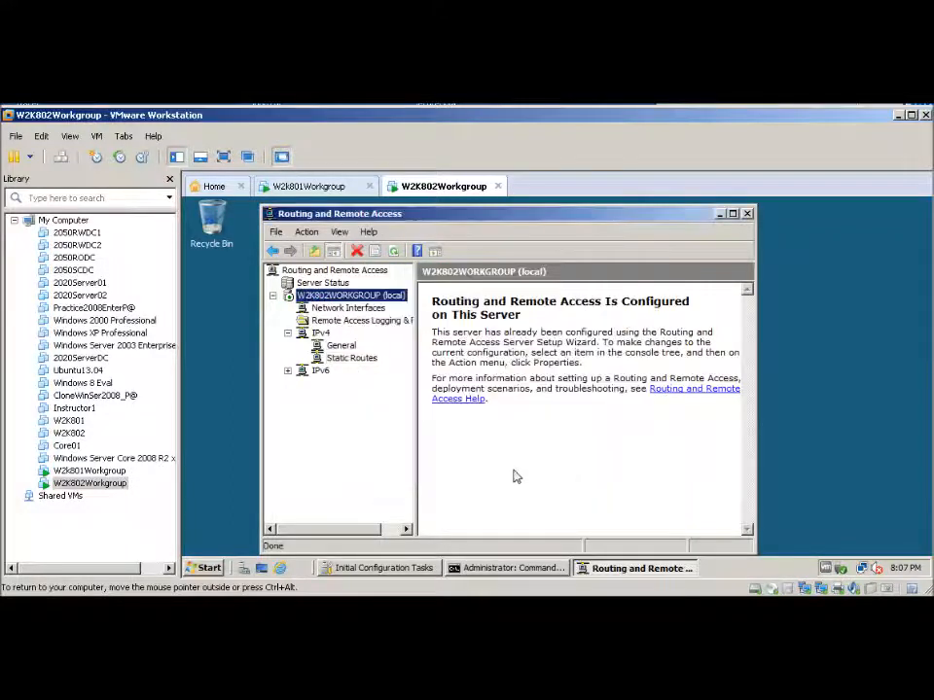
Close the Routing and Remote Access console and rerun the ping to 192.168.10.1 in the command prompt
left_click(748, 215)
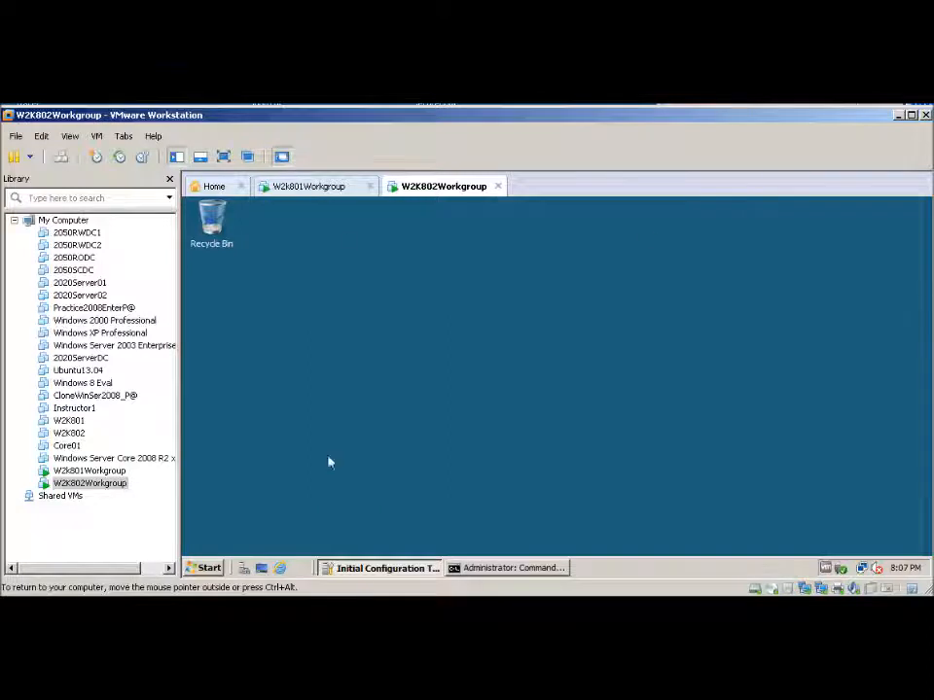
left_click(488, 571)
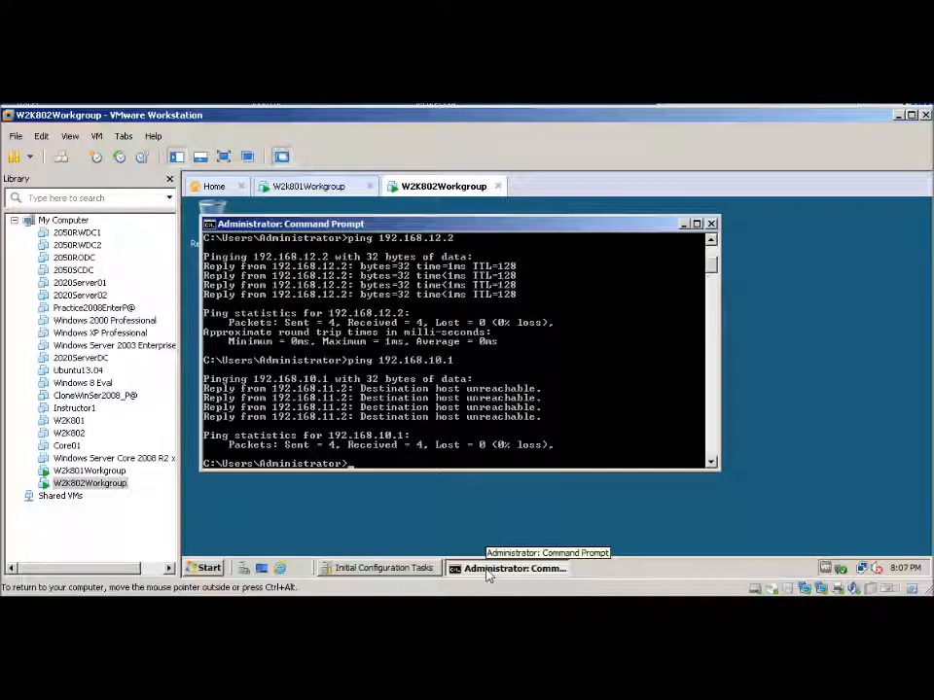
key("Up")
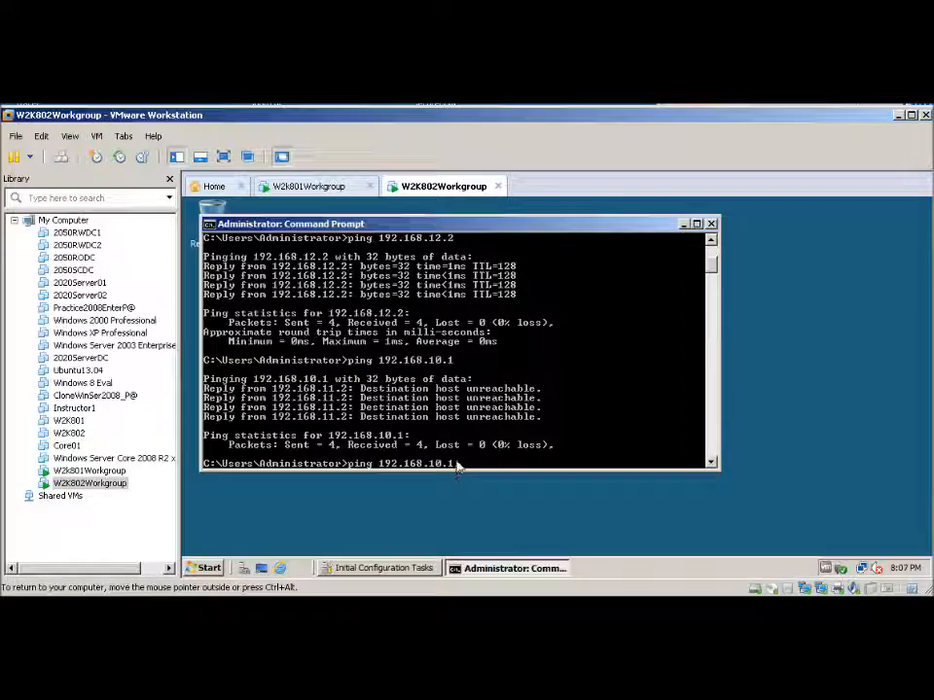
key("Return")
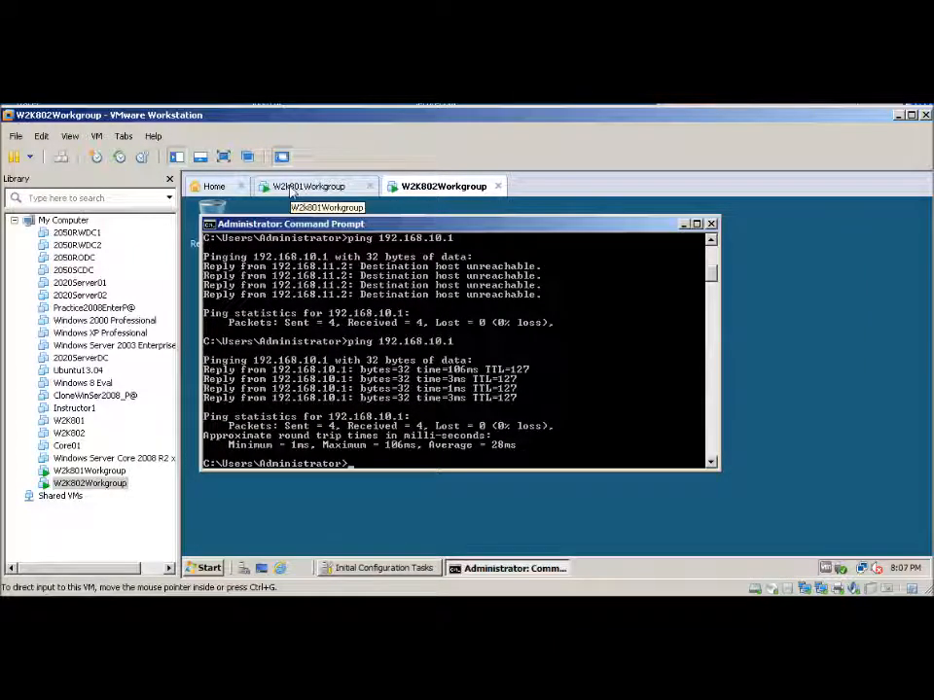
Switch to W2K801 and rerun the ping to 192.168.12.2 in its command prompt
left_click(293, 187)
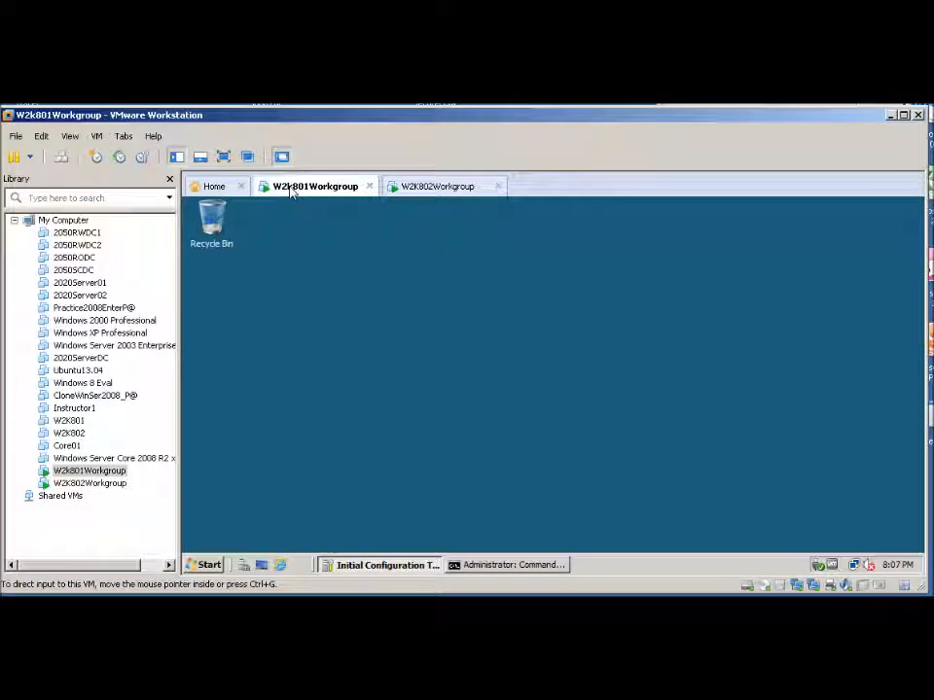
left_click(476, 571)
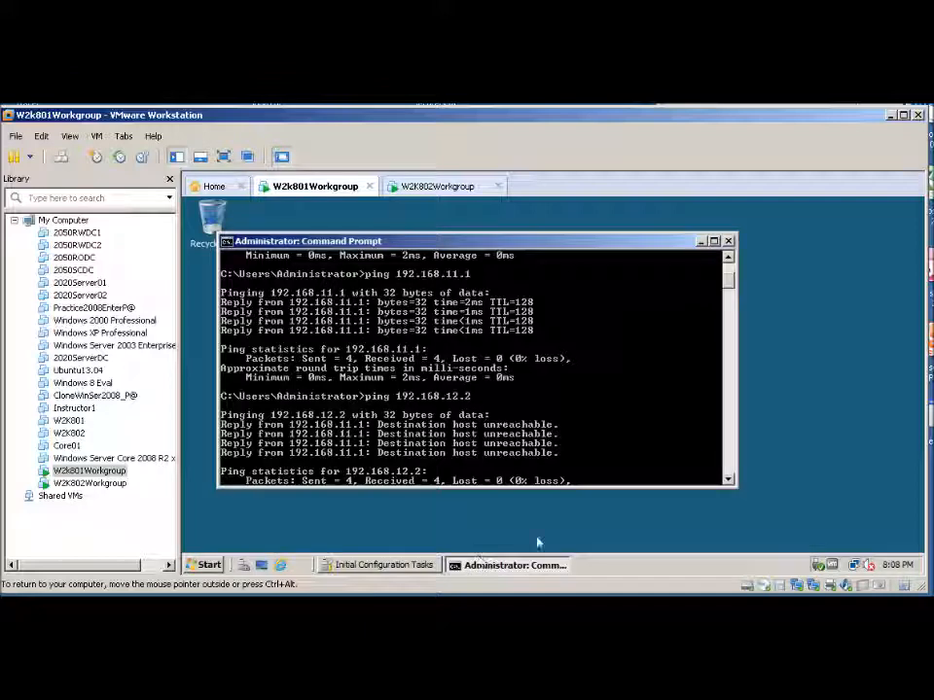
scroll(722, 479, "down", 2)
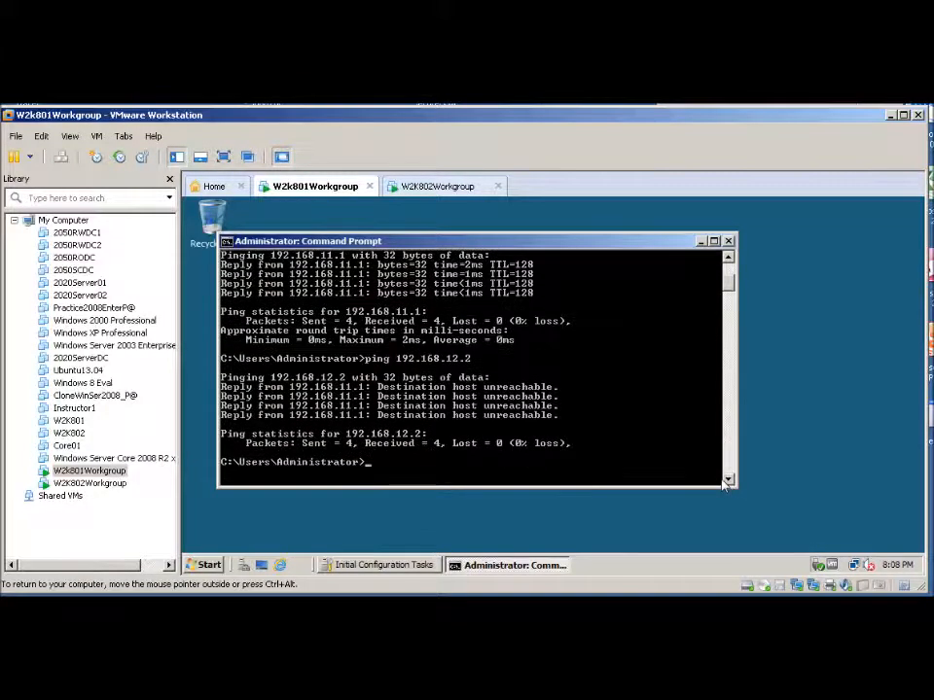
key("Up")
key("Return")
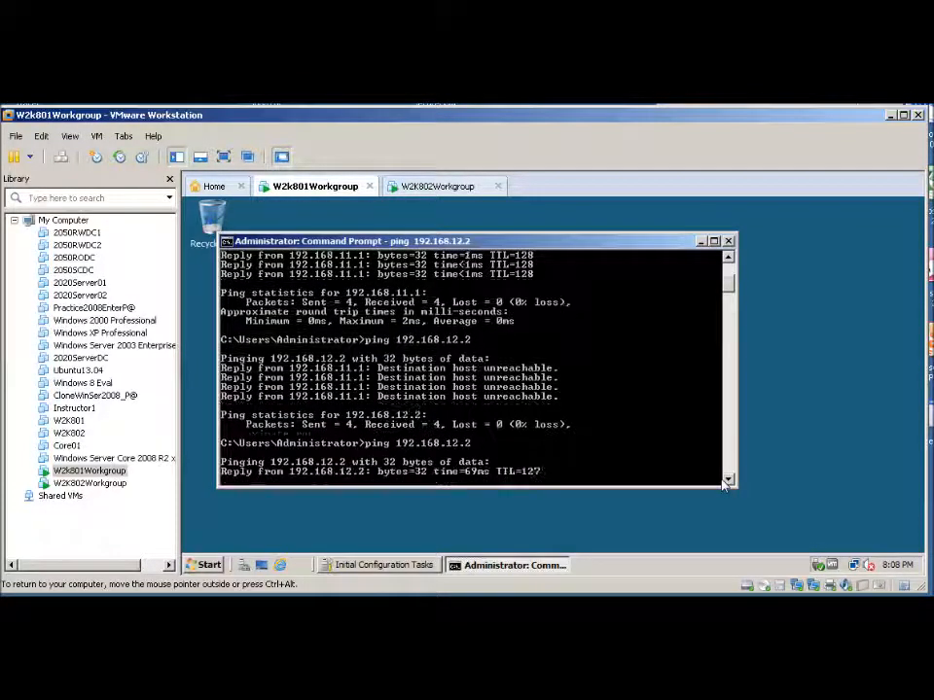